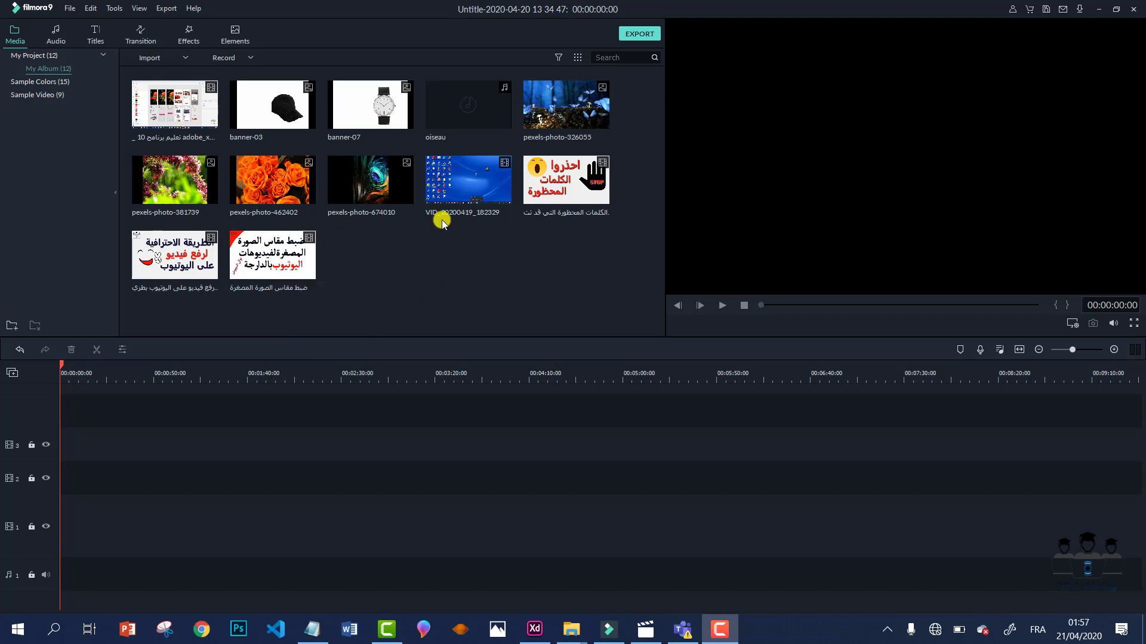
# - Add the VID_20200419_182329 screen recording to video track 1, keeping the current project settings
pyautogui.moveTo(459, 186)
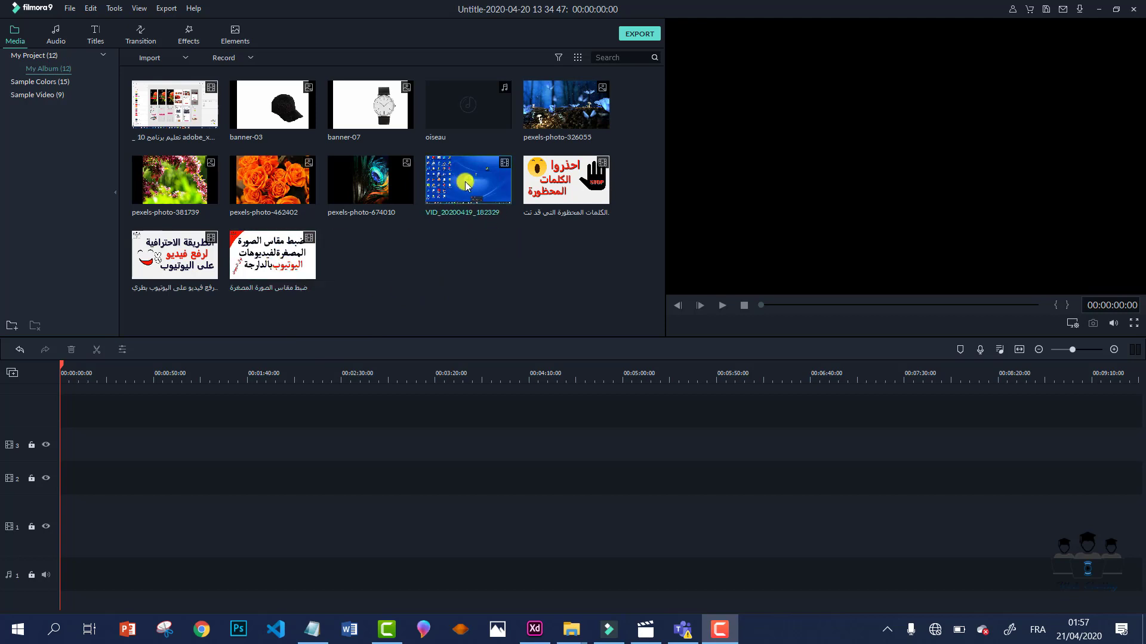
pyautogui.click(469, 182)
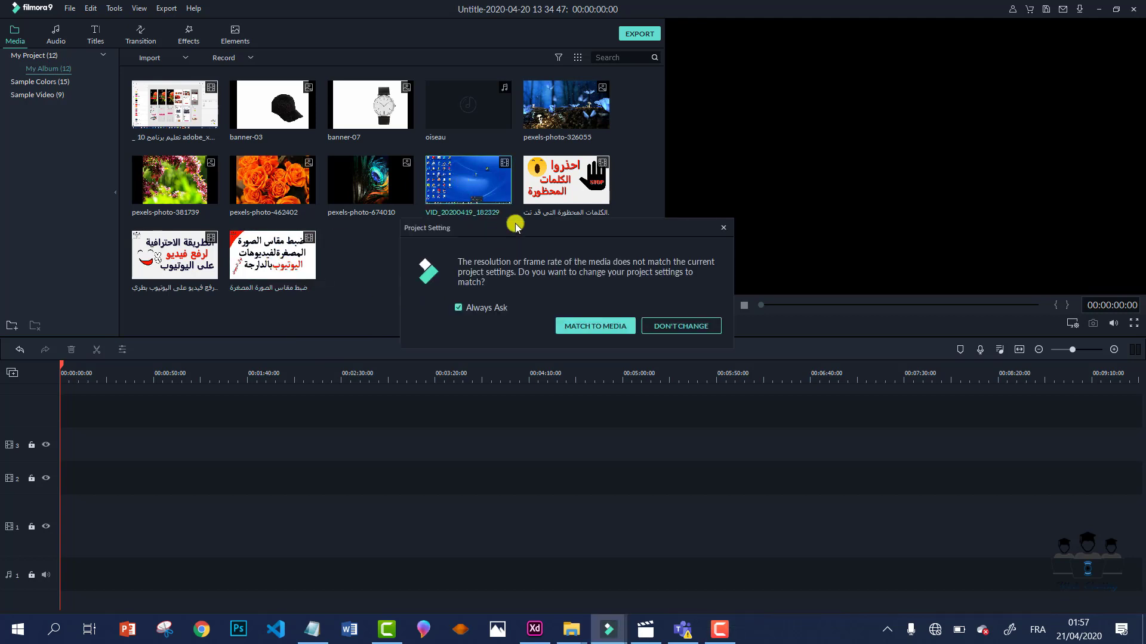
pyautogui.click(669, 328)
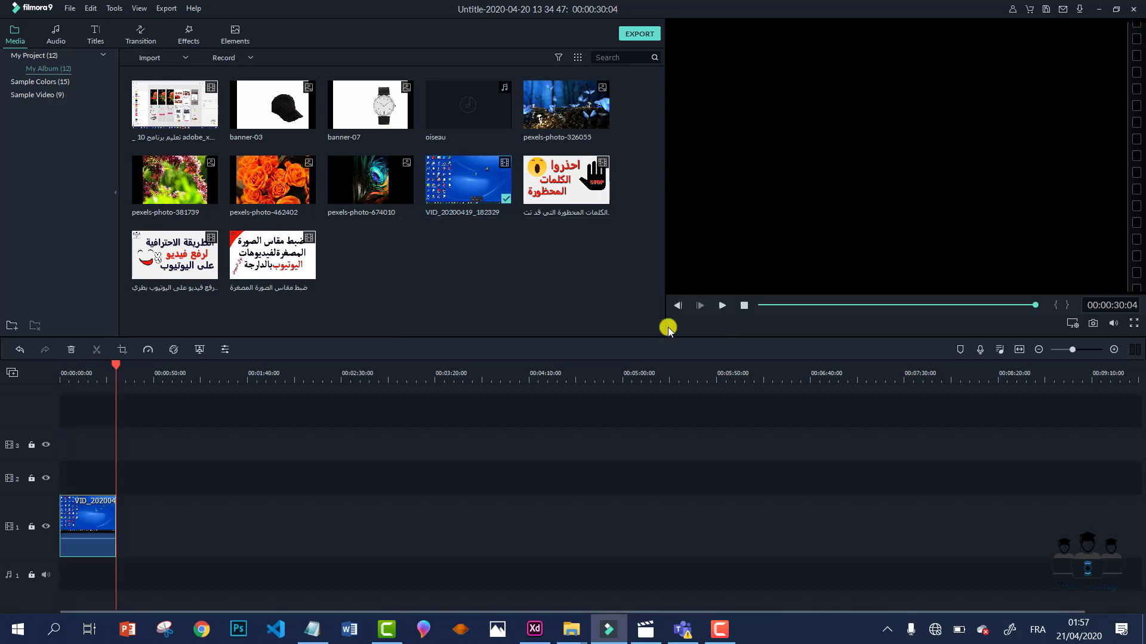
pyautogui.moveTo(117, 366); pyautogui.dragTo(77, 368)
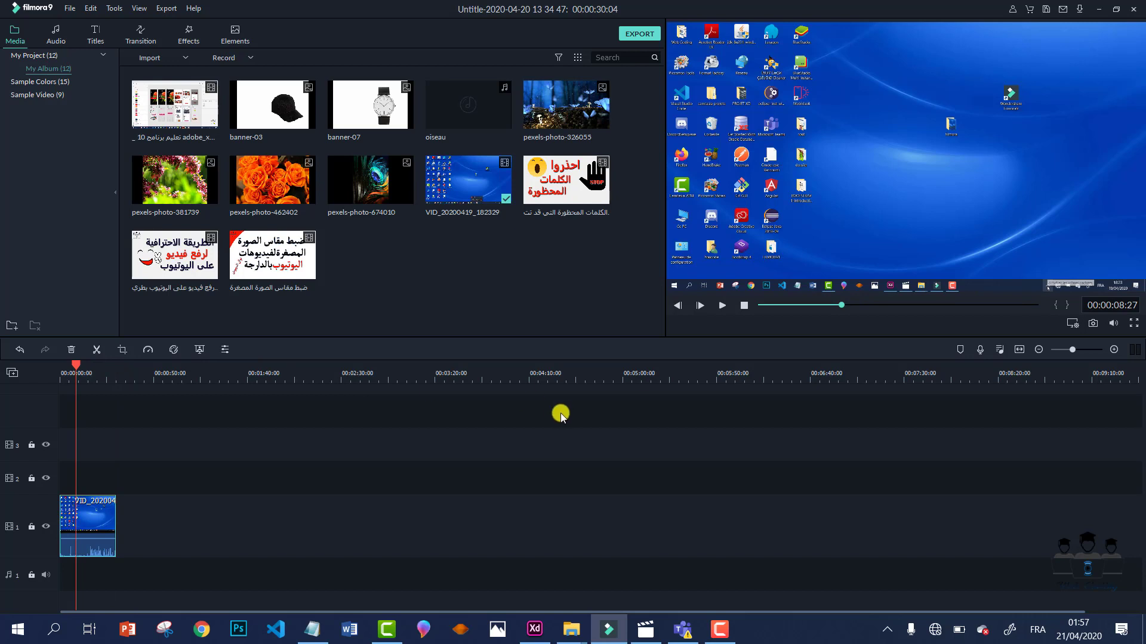
pyautogui.moveTo(1114, 323)
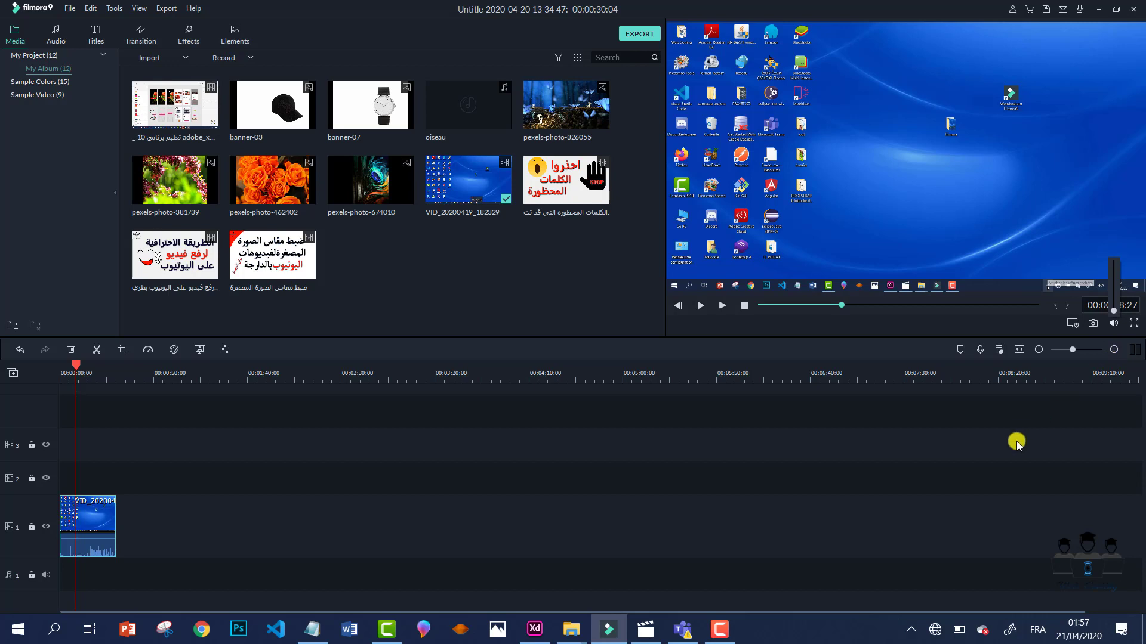
pyautogui.scroll(3, 263, 422)
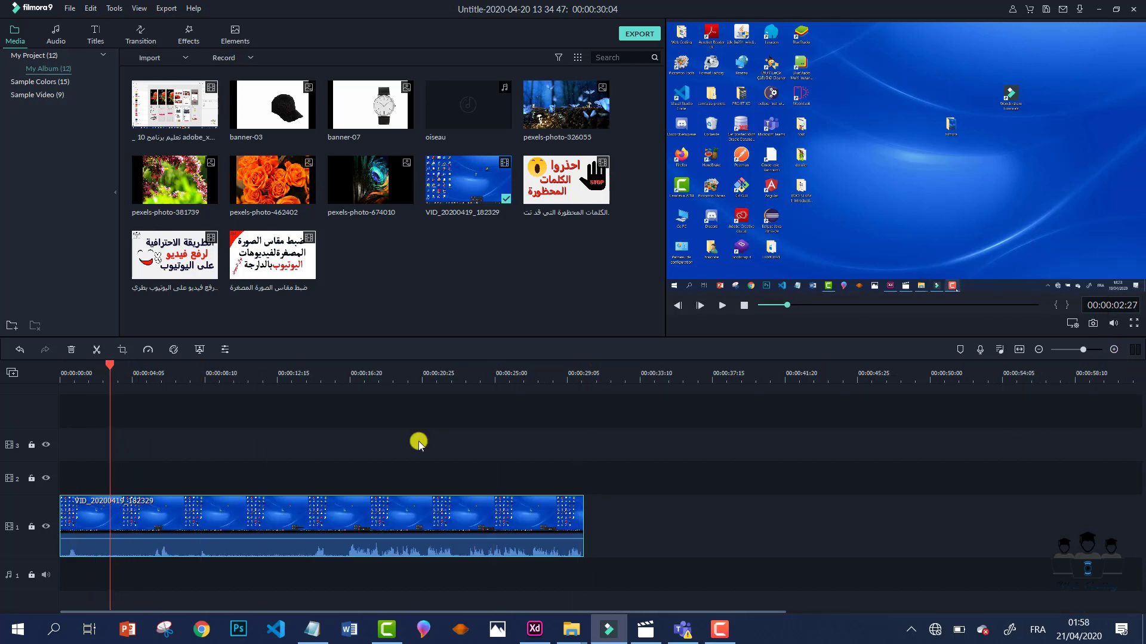
# - Place the Opener 2 title on track 2 and select its main title text in the preview
pyautogui.click(93, 34)
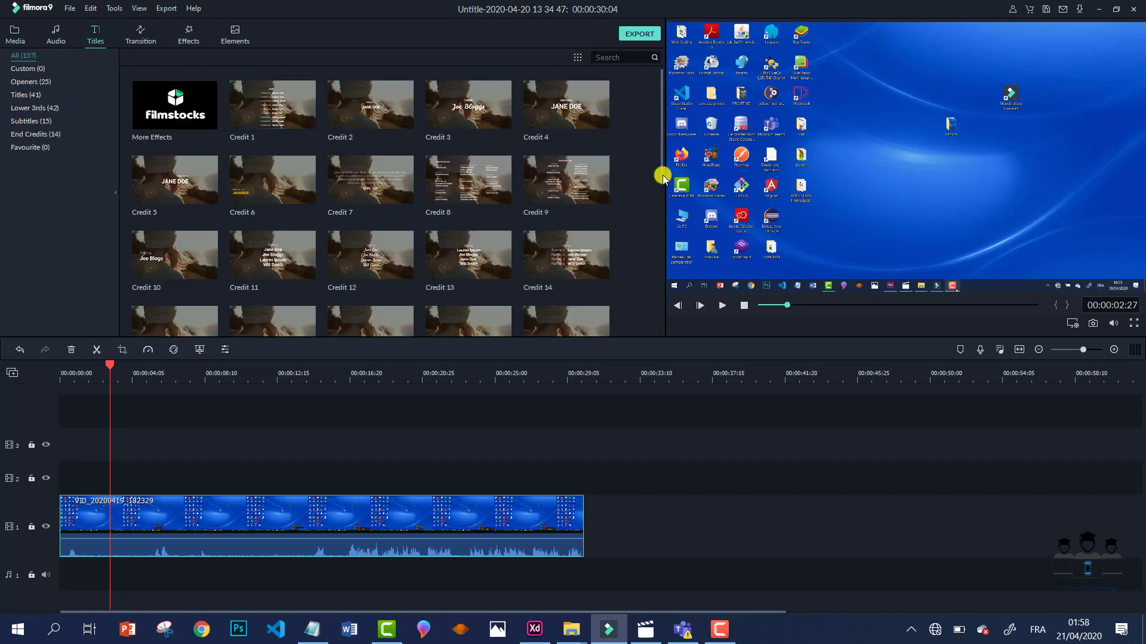
pyautogui.moveTo(662, 178); pyautogui.dragTo(655, 330)
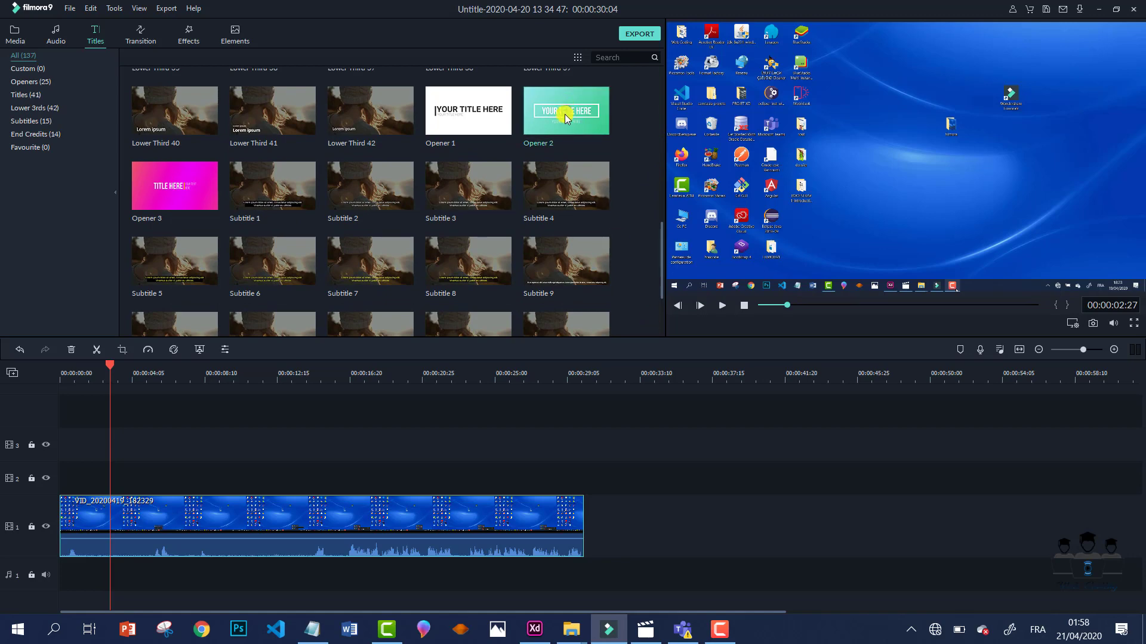
pyautogui.moveTo(565, 116); pyautogui.dragTo(114, 477)
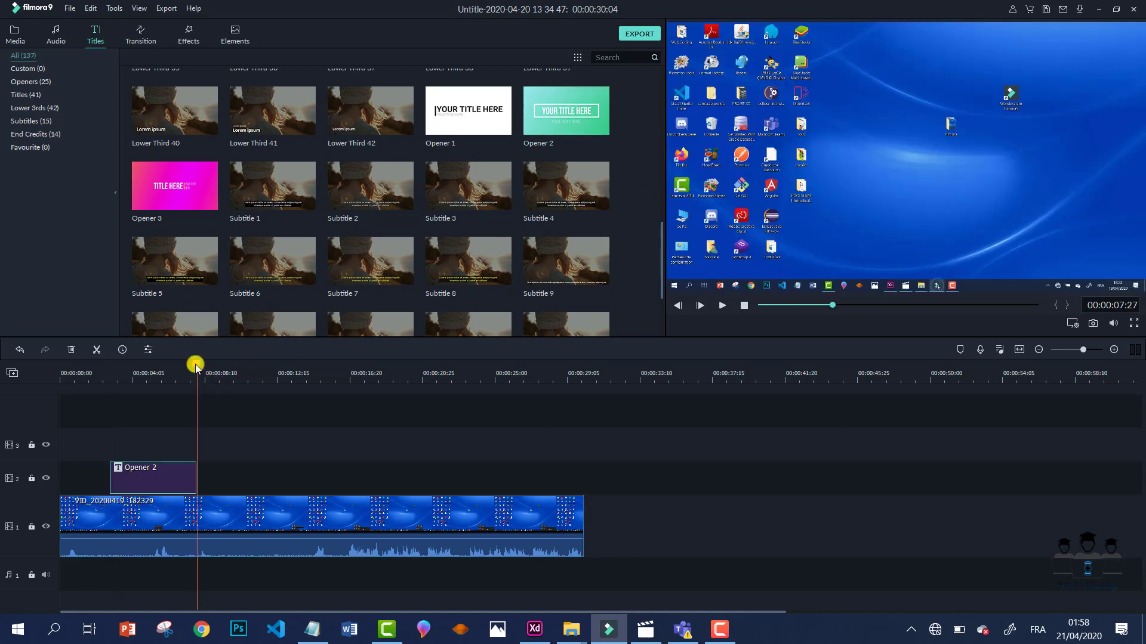
pyautogui.moveTo(196, 366); pyautogui.dragTo(152, 375)
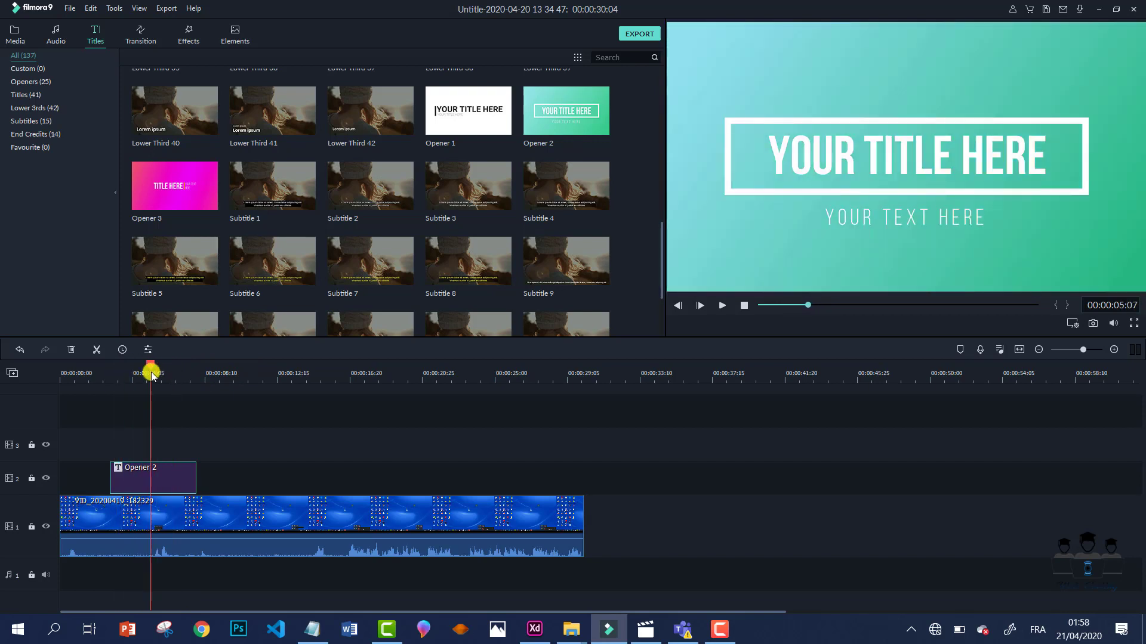
pyautogui.click(840, 171)
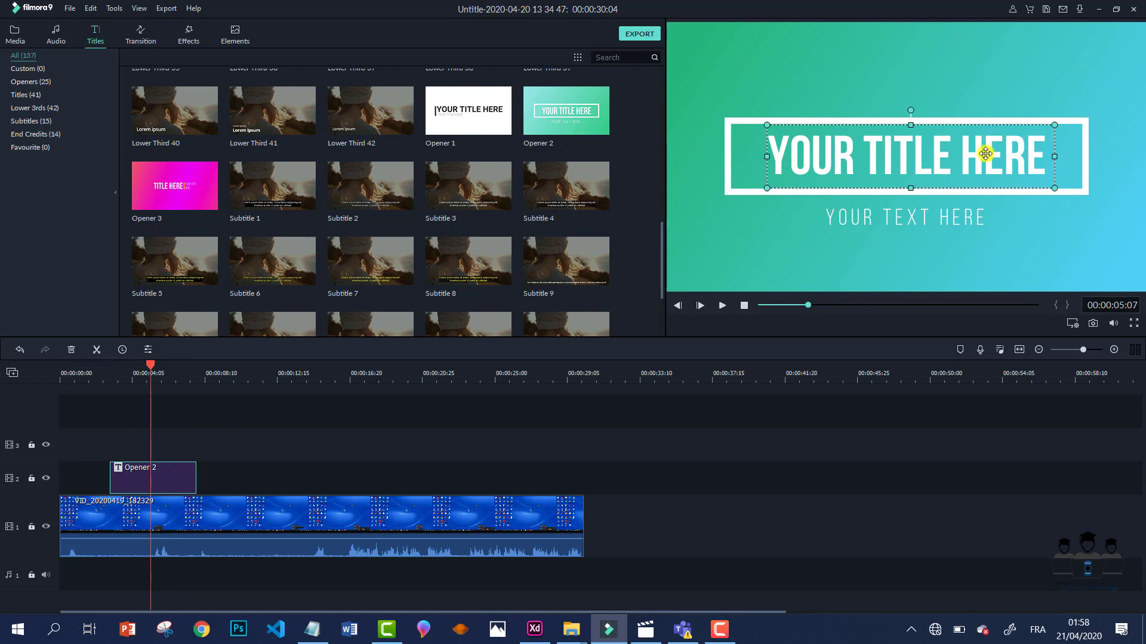
# - Replace the Opener 2 placeholder main title with the person's name
pyautogui.doubleClick(880, 153)
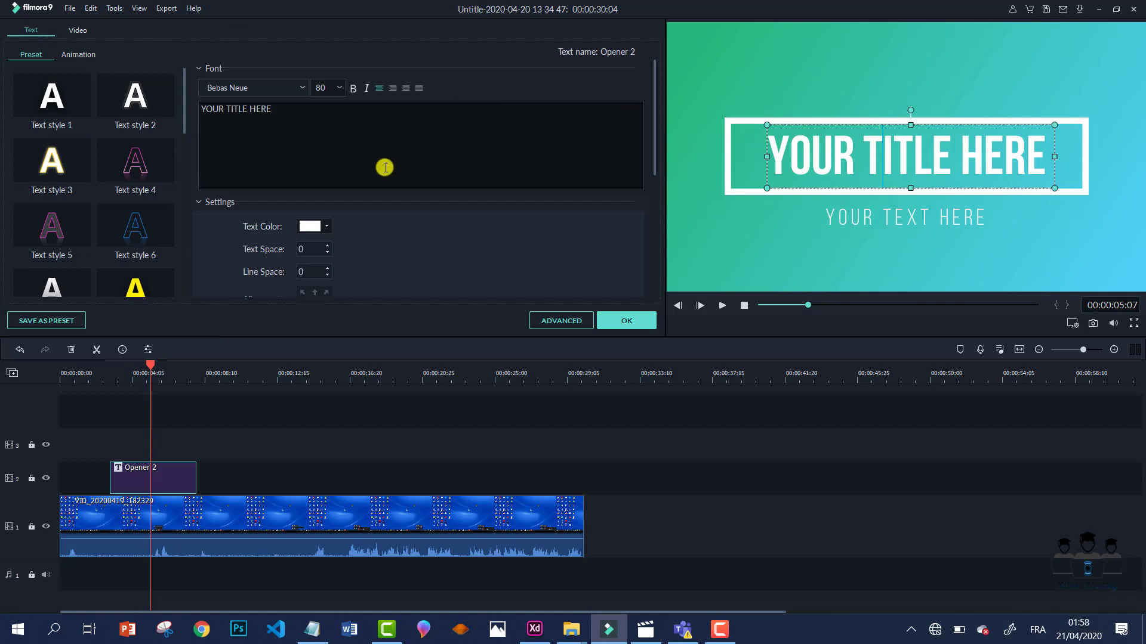
pyautogui.moveTo(287, 115); pyautogui.dragTo(200, 105)
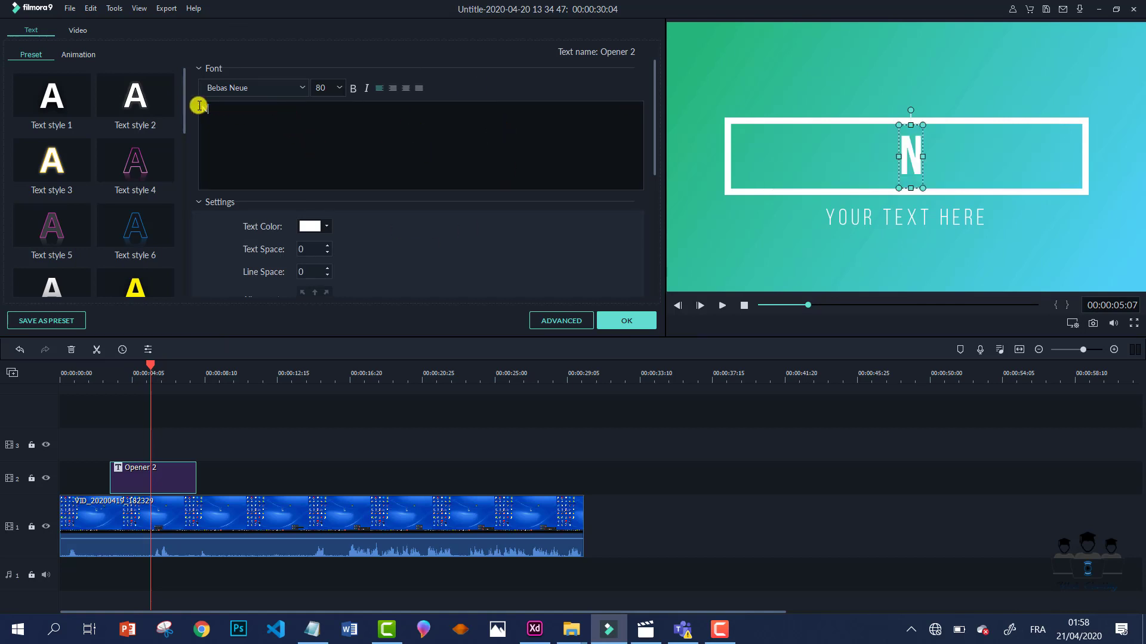
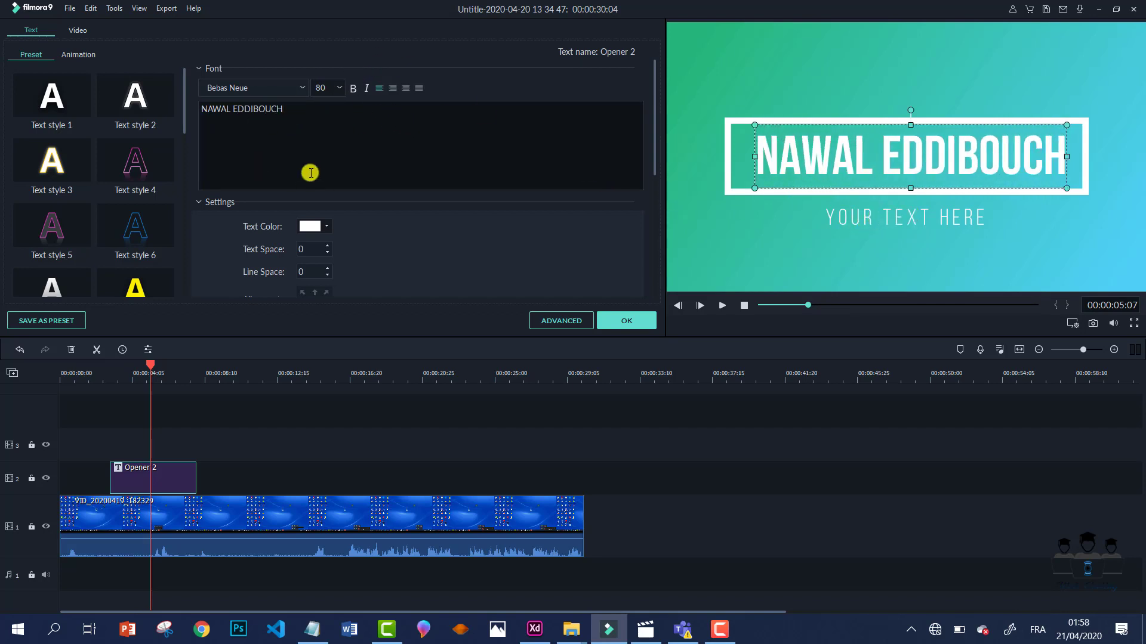
# - Style the name in Bebas Neue Thin, size 72, bold and italic, and change its alignment
pyautogui.click(304, 89)
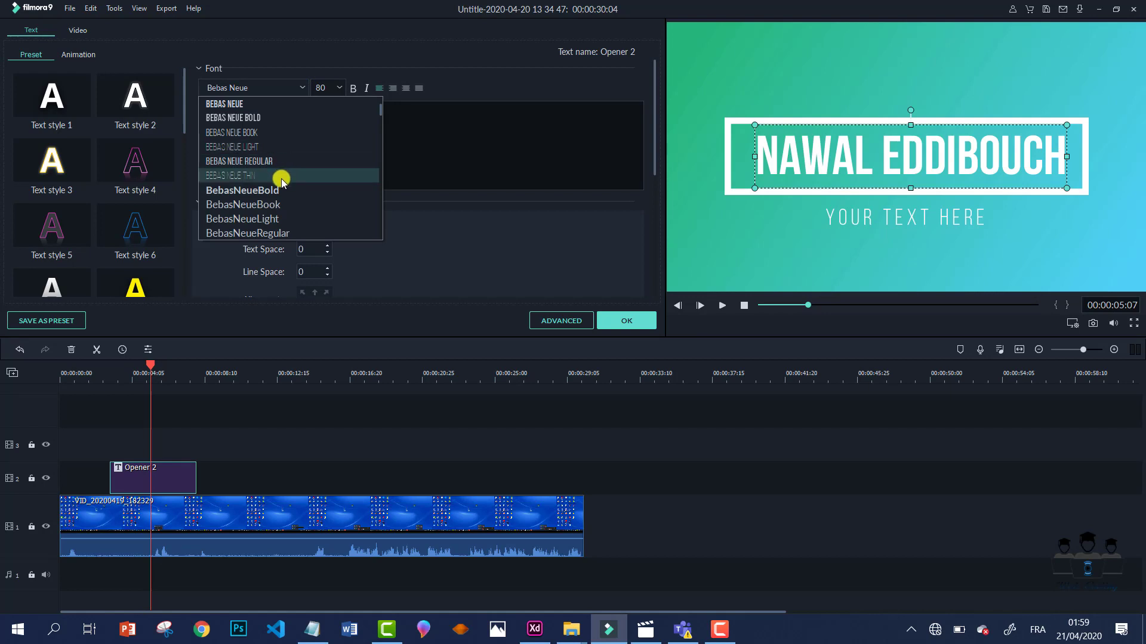
pyautogui.click(281, 177)
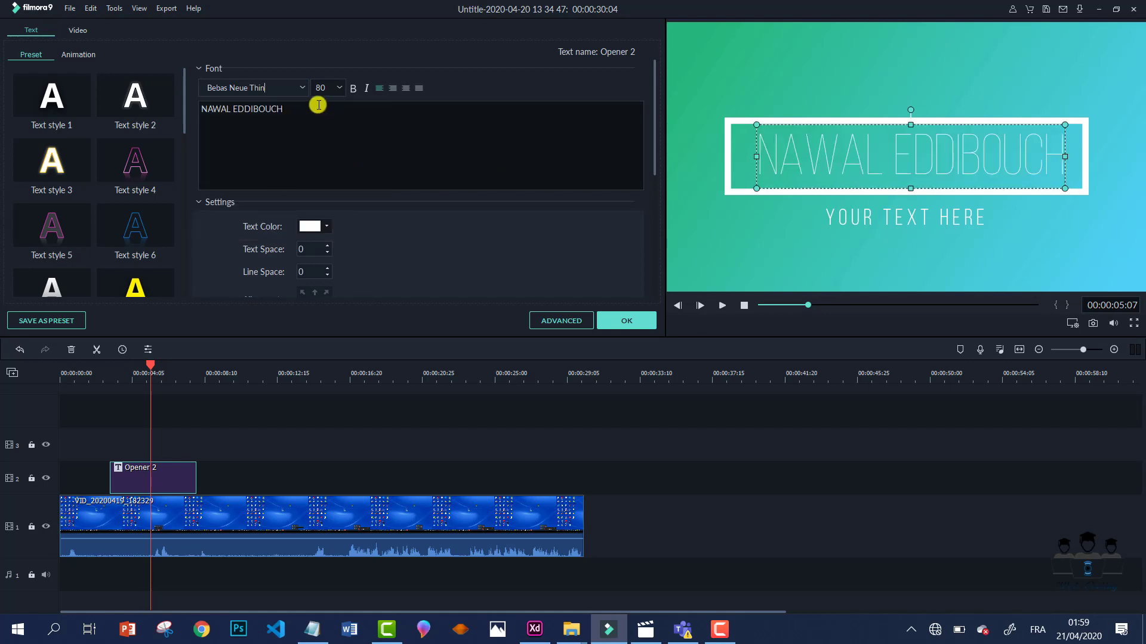
pyautogui.click(337, 87)
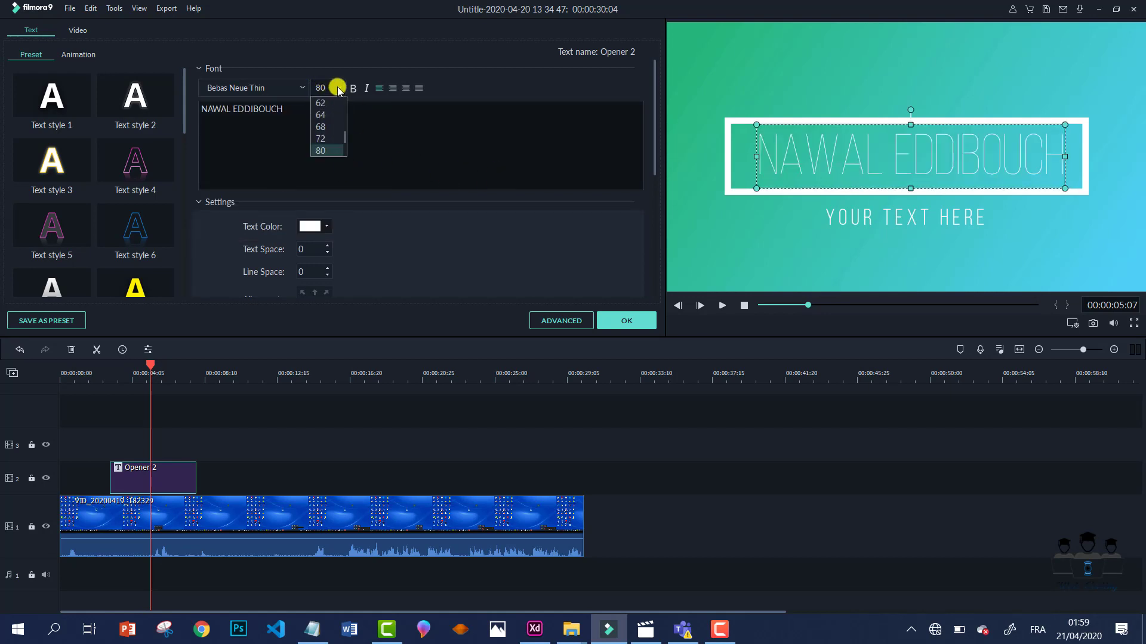
pyautogui.click(330, 137)
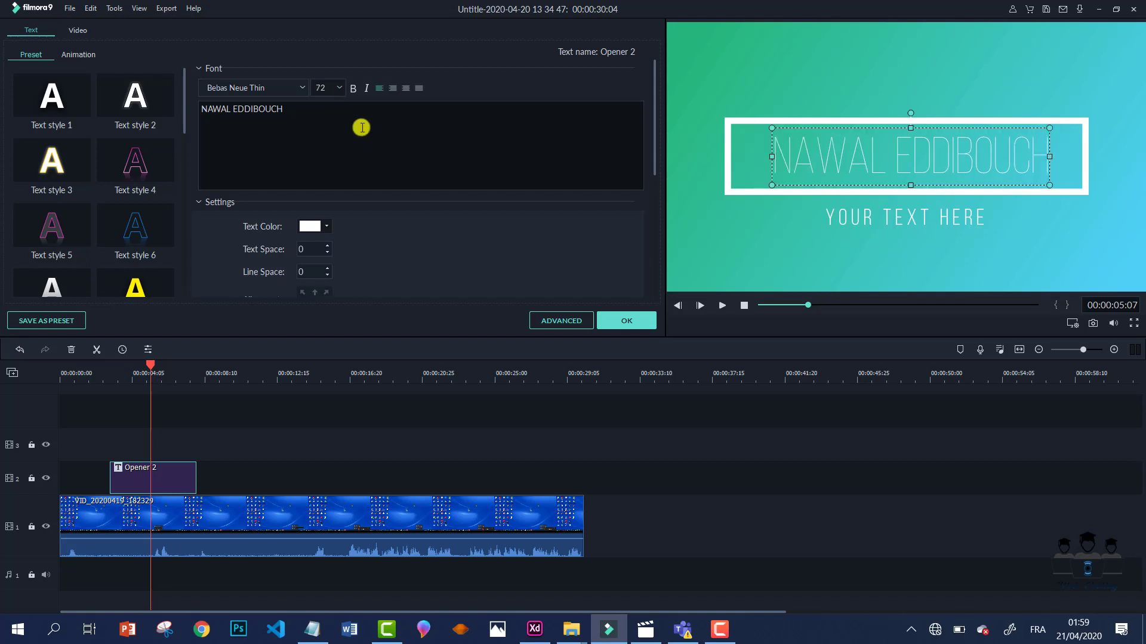
pyautogui.click(353, 90)
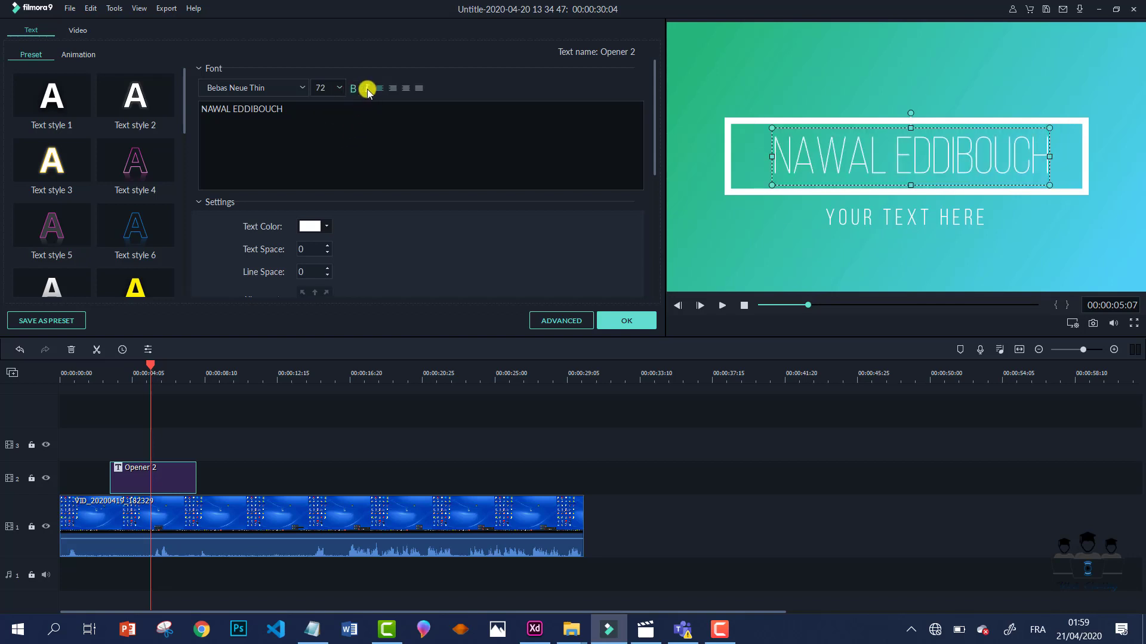
pyautogui.click(366, 89)
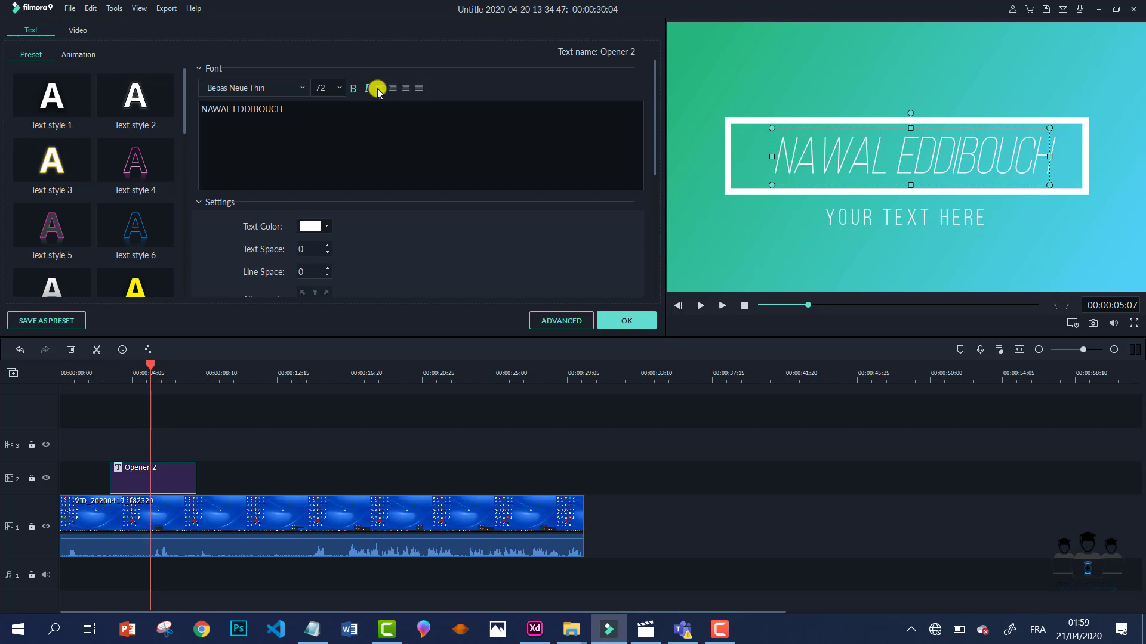
pyautogui.click(418, 88)
# - Make the name line's text colour dark purple
pyautogui.scroll(-3, 653, 179)
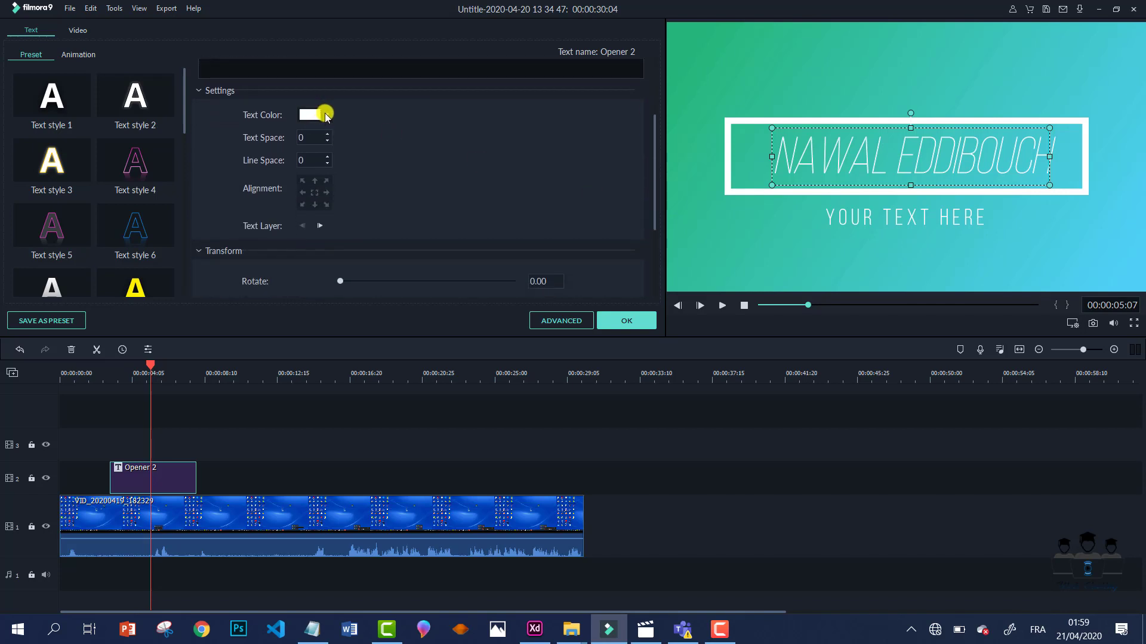
pyautogui.click(325, 116)
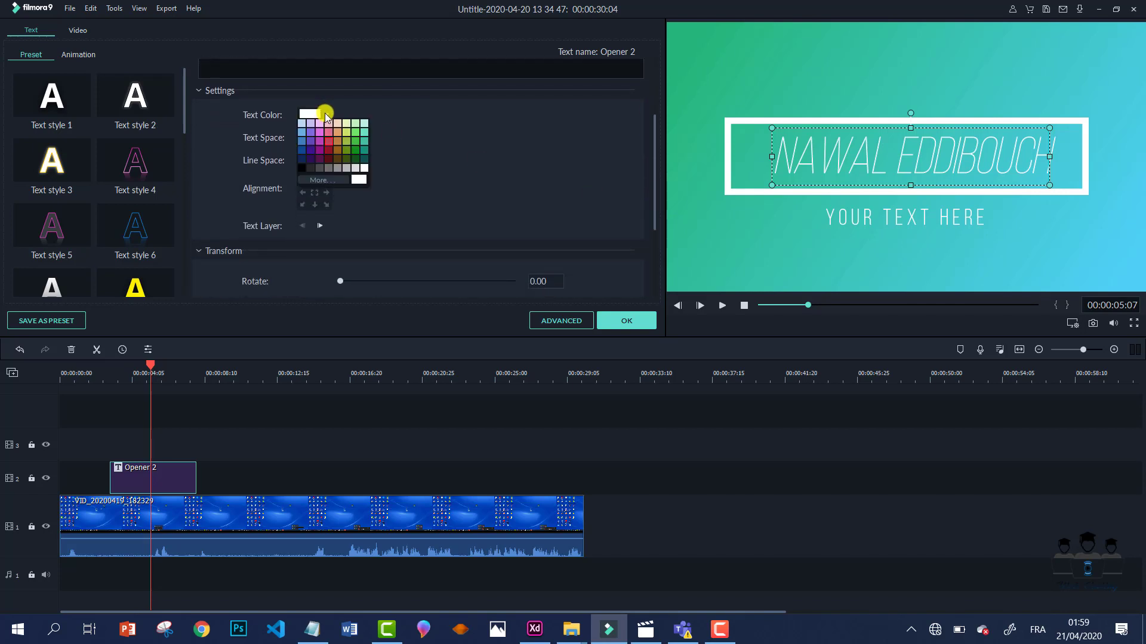
pyautogui.click(321, 160)
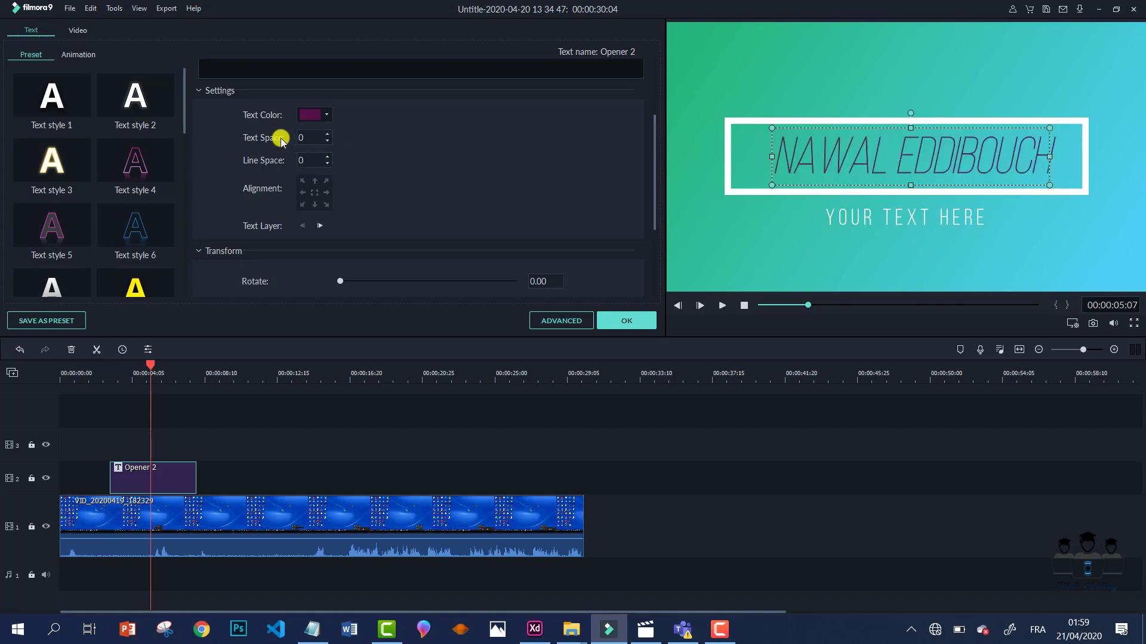
# - Try each Alignment grid position, then centre the name inside the white frame
pyautogui.click(303, 194)
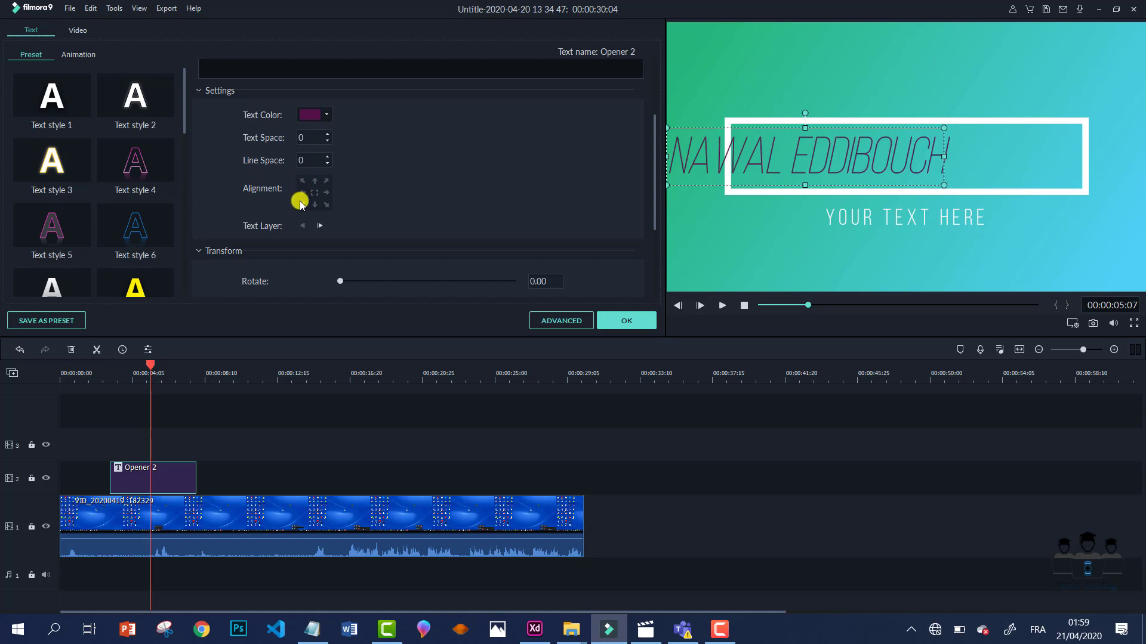
pyautogui.click(314, 181)
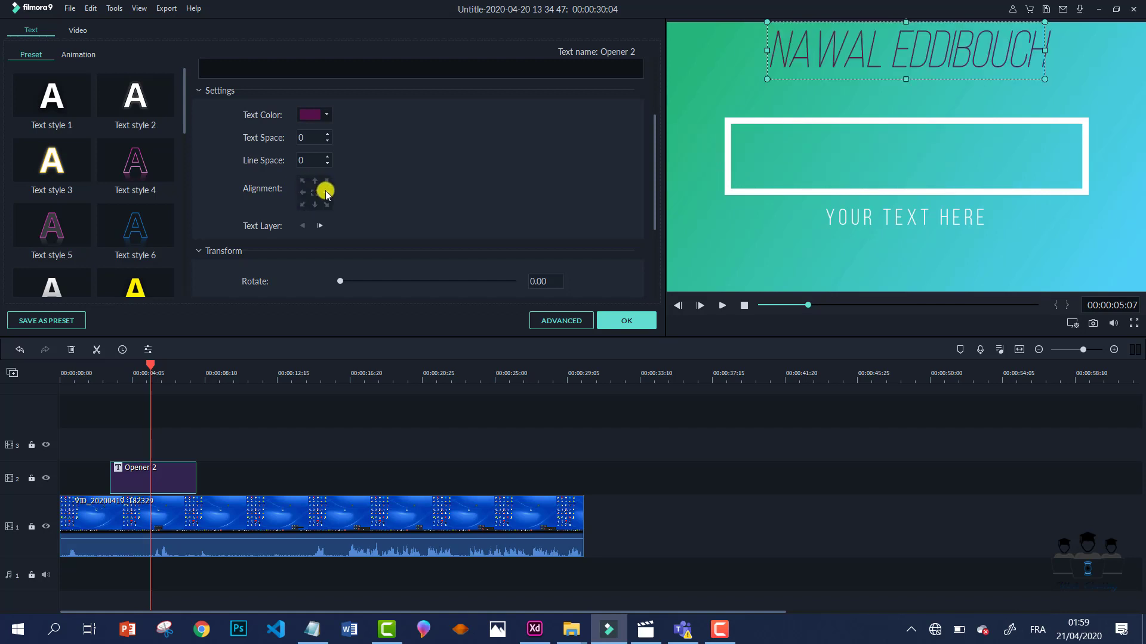
pyautogui.click(326, 192)
pyautogui.click(315, 204)
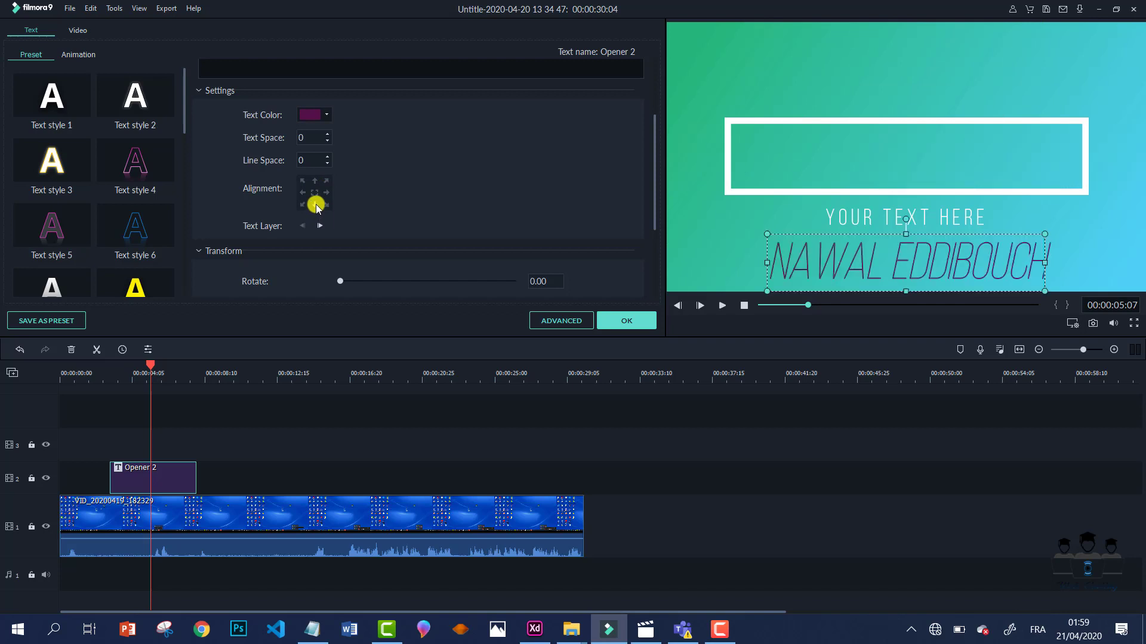
pyautogui.click(302, 204)
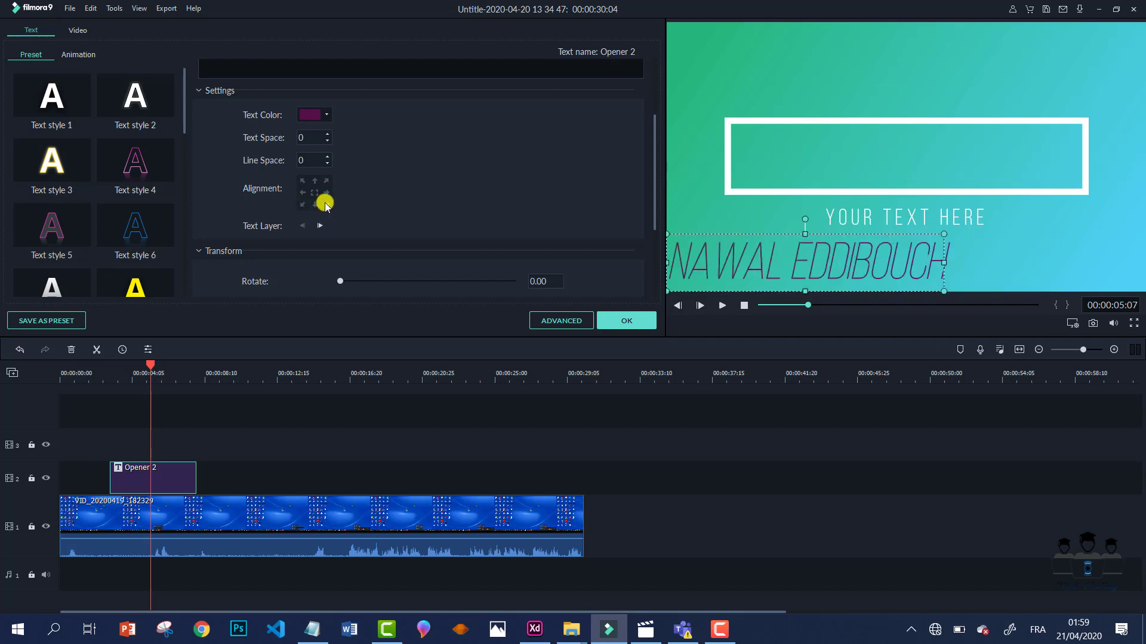
pyautogui.click(325, 205)
pyautogui.click(326, 181)
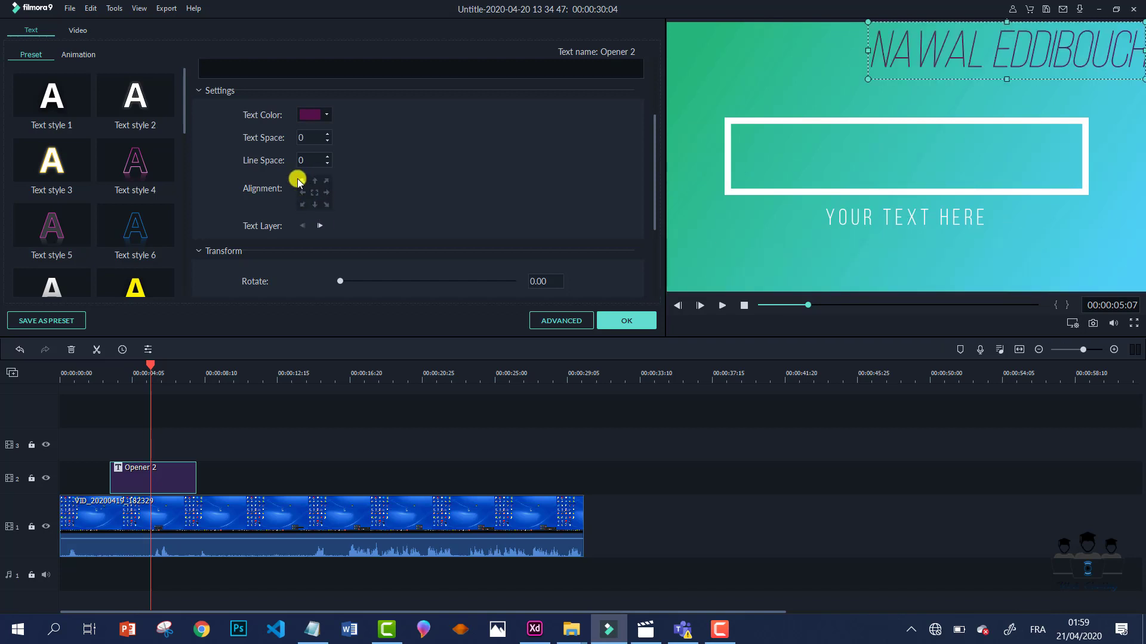
pyautogui.click(302, 181)
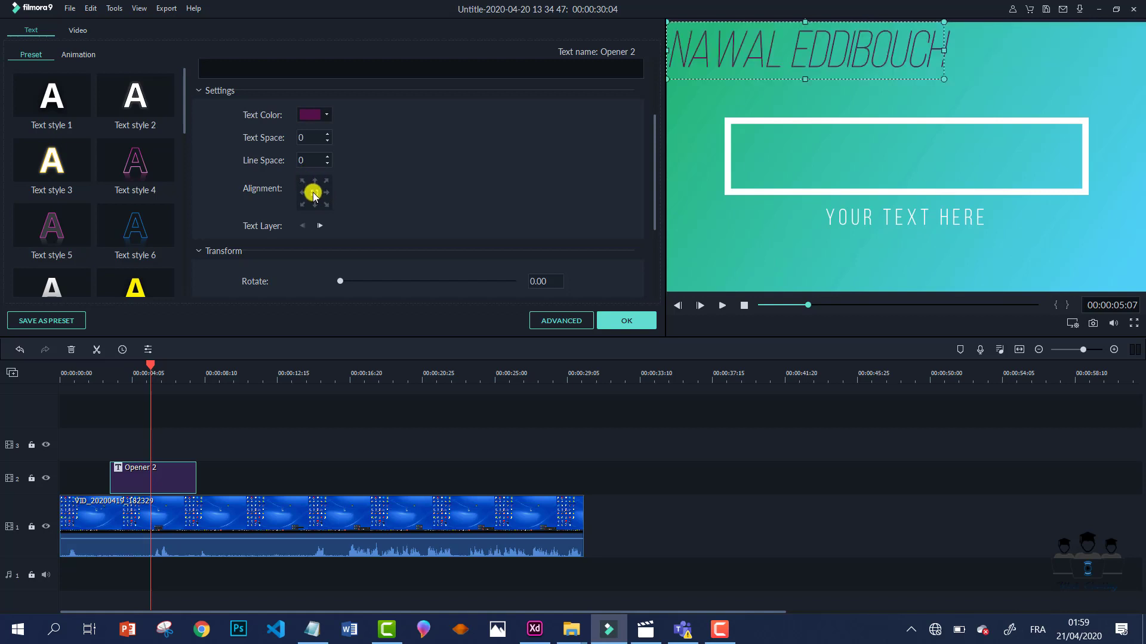
pyautogui.click(313, 192)
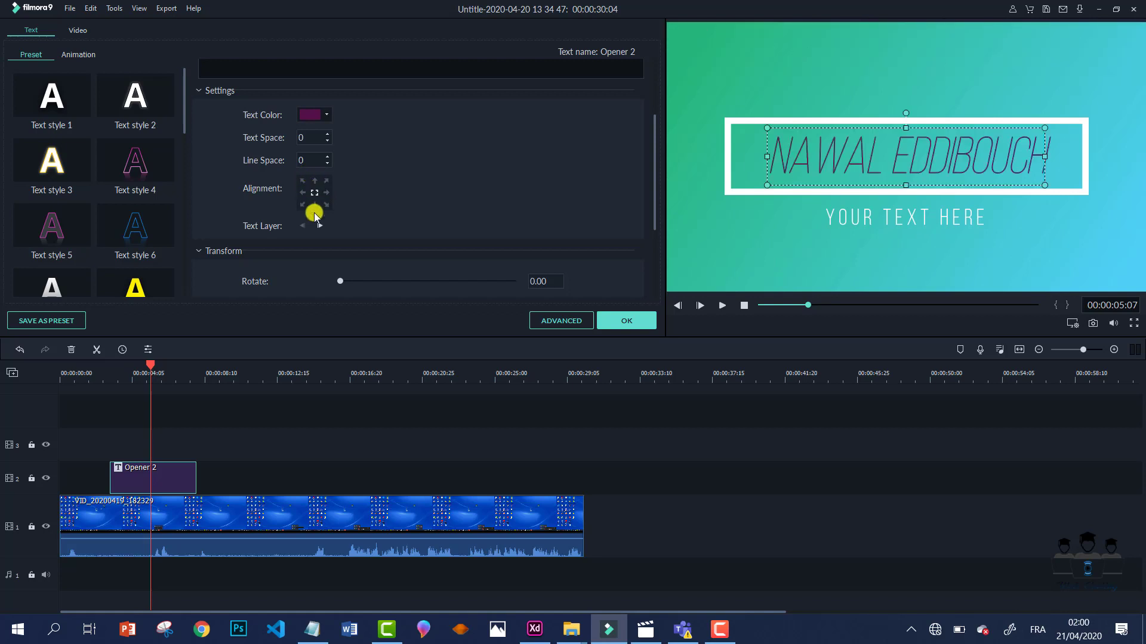
# - Keep the name line's rotation at 0 and reduce its scale to 51.03%
pyautogui.scroll(-4, 347, 235)
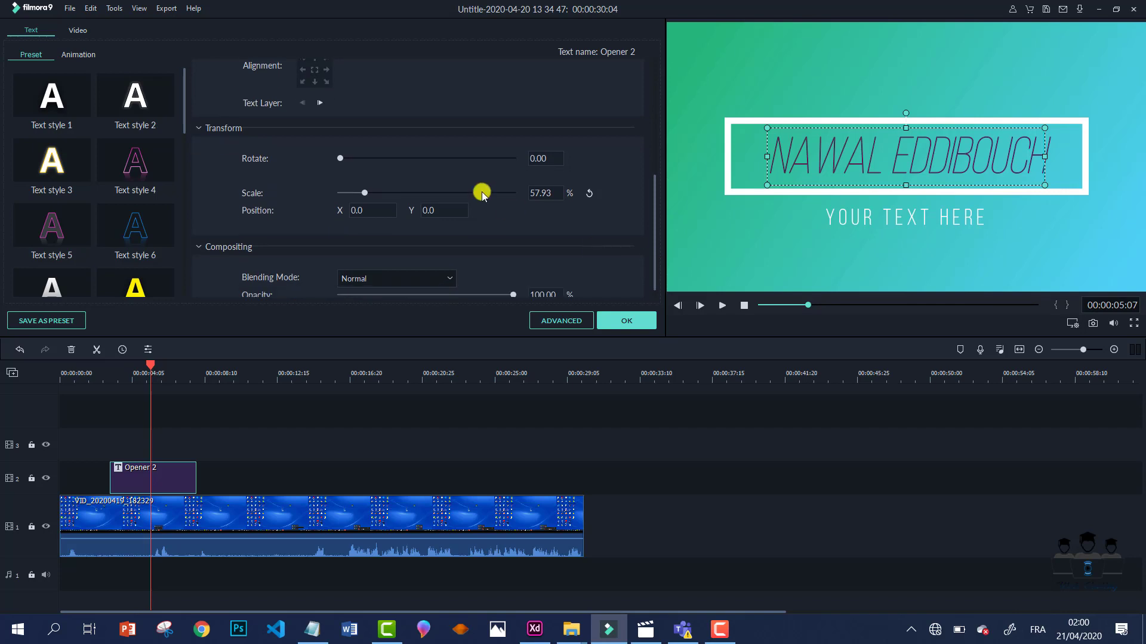
pyautogui.moveTo(341, 158); pyautogui.dragTo(307, 158)
pyautogui.moveTo(363, 192)
pyautogui.mouseDown()
pyautogui.moveTo(384, 192)
pyautogui.moveTo(362, 194)
pyautogui.mouseUp()
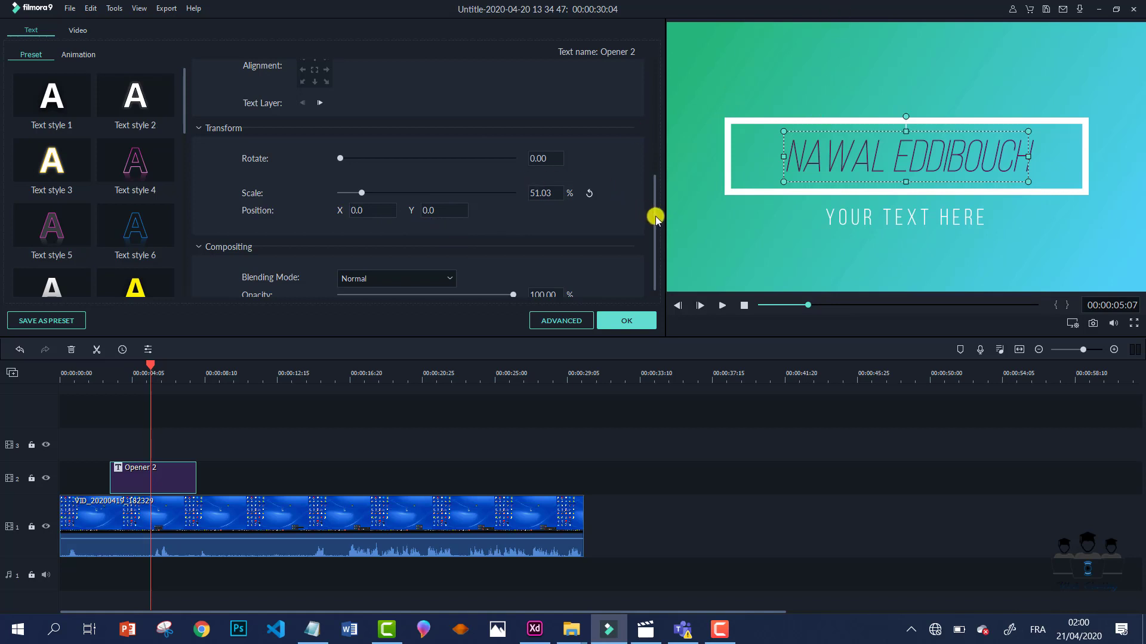
pyautogui.moveTo(656, 218); pyautogui.dragTo(657, 281)
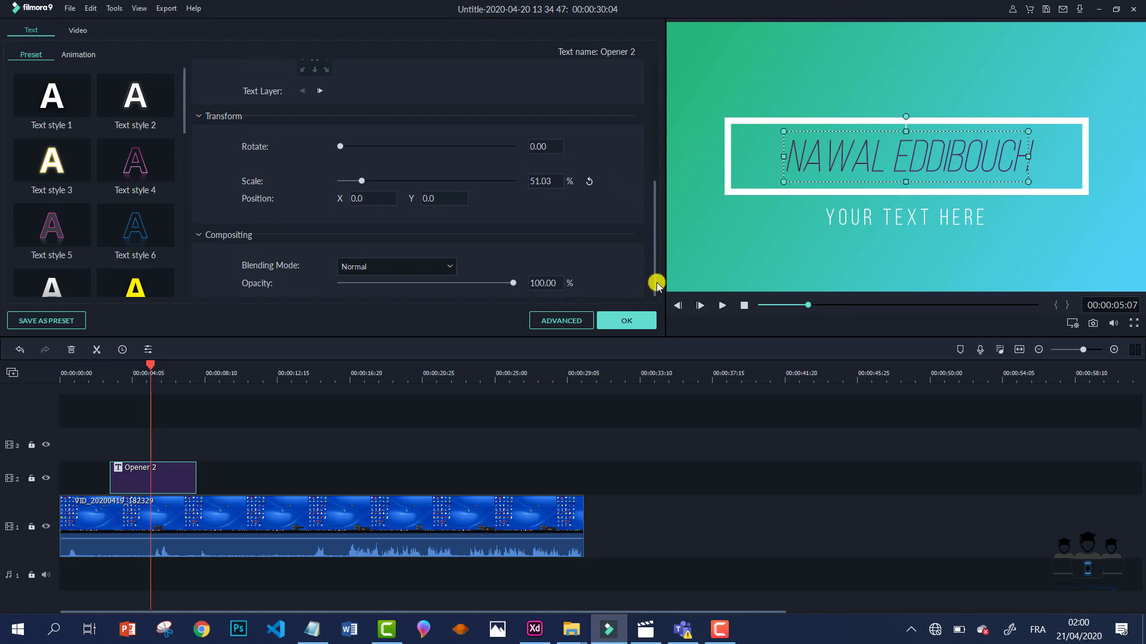
# - Set the name line's blending mode to Linear Burn, keeping opacity at 100%
pyautogui.click(451, 267)
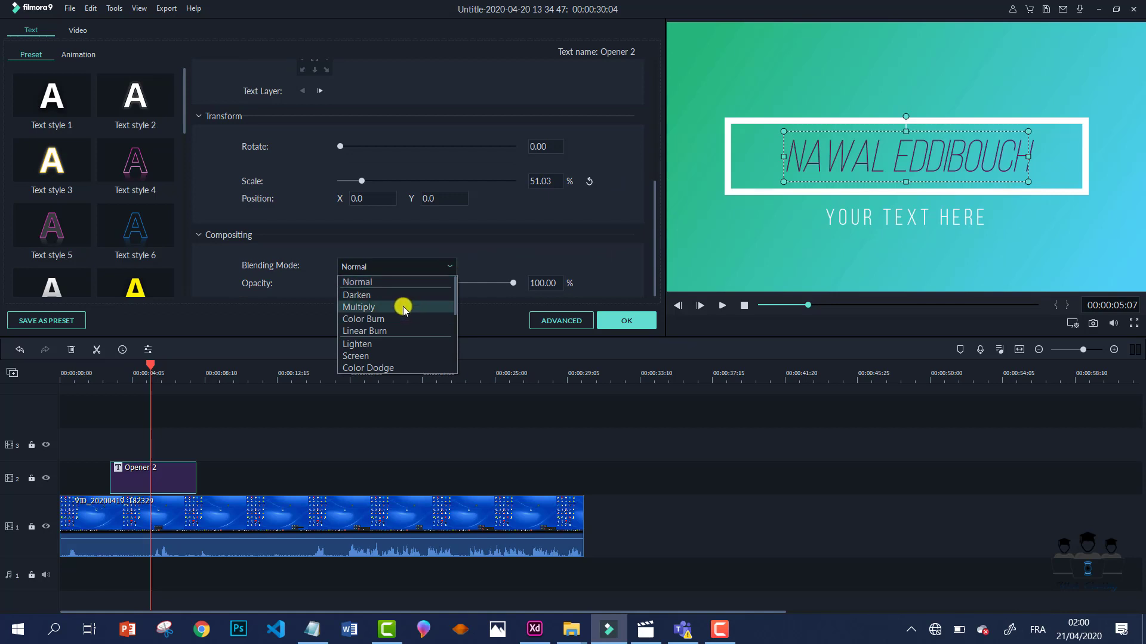
pyautogui.click(402, 330)
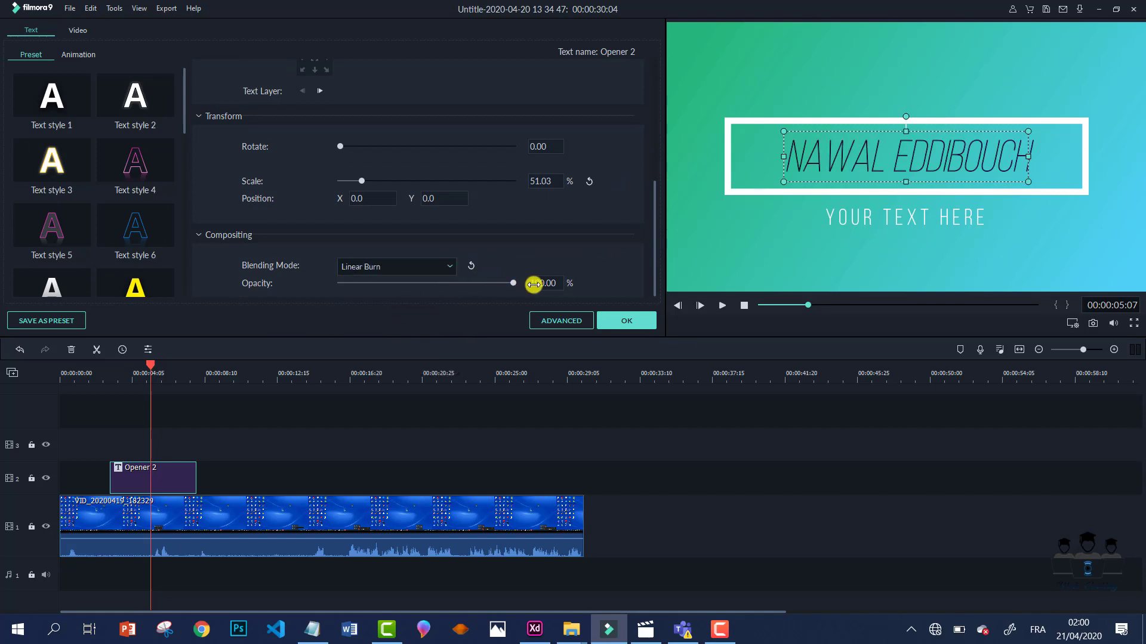
pyautogui.moveTo(513, 284); pyautogui.dragTo(563, 302)
# - Try Text styles 4 through 9, apply dark navy Text style 11, and show animation presets
pyautogui.click(135, 162)
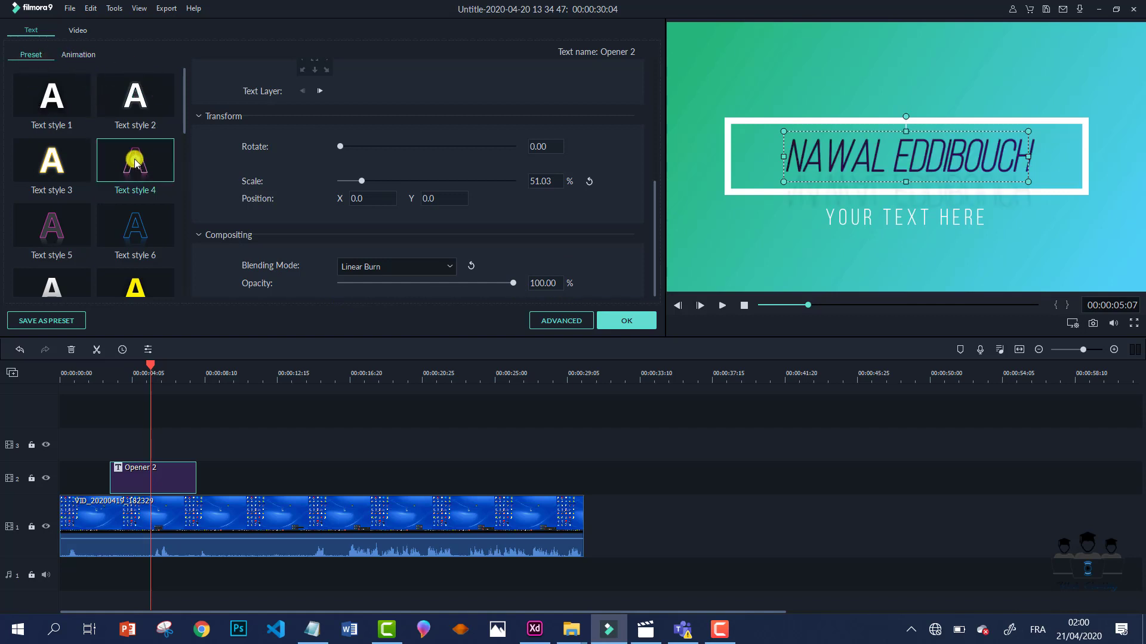
pyautogui.click(53, 225)
pyautogui.click(133, 229)
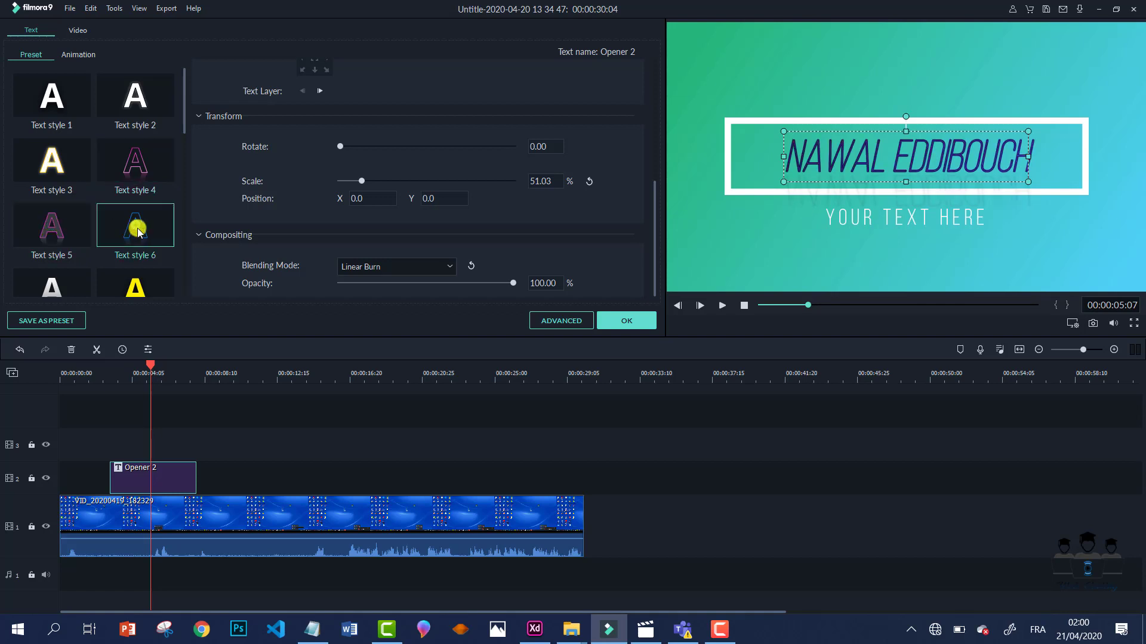
pyautogui.click(137, 292)
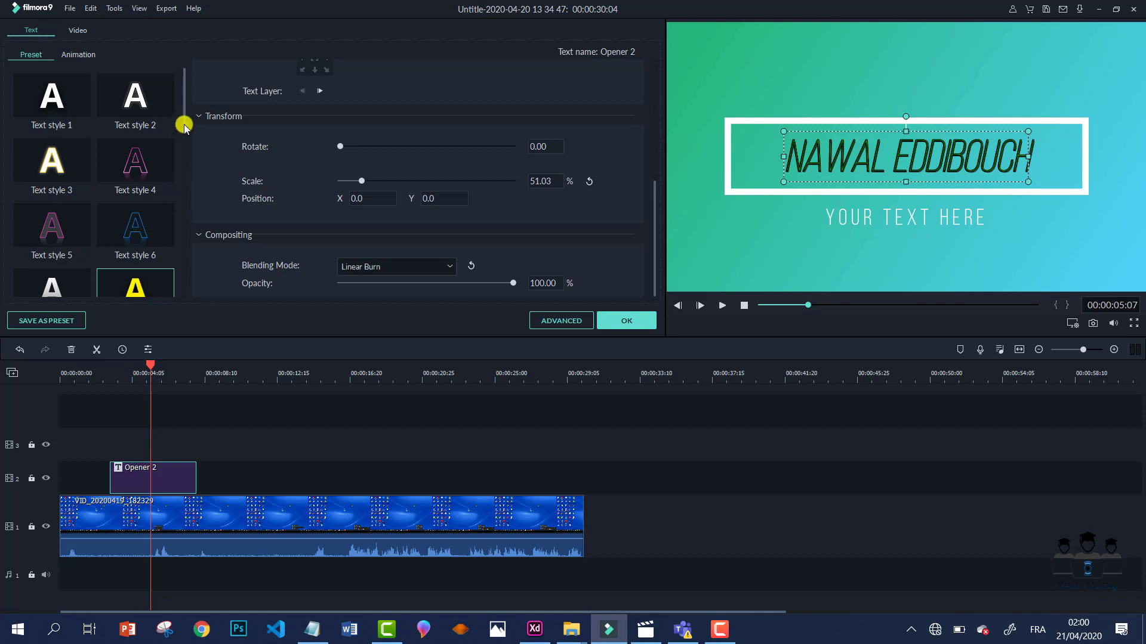
pyautogui.moveTo(185, 124); pyautogui.dragTo(185, 177)
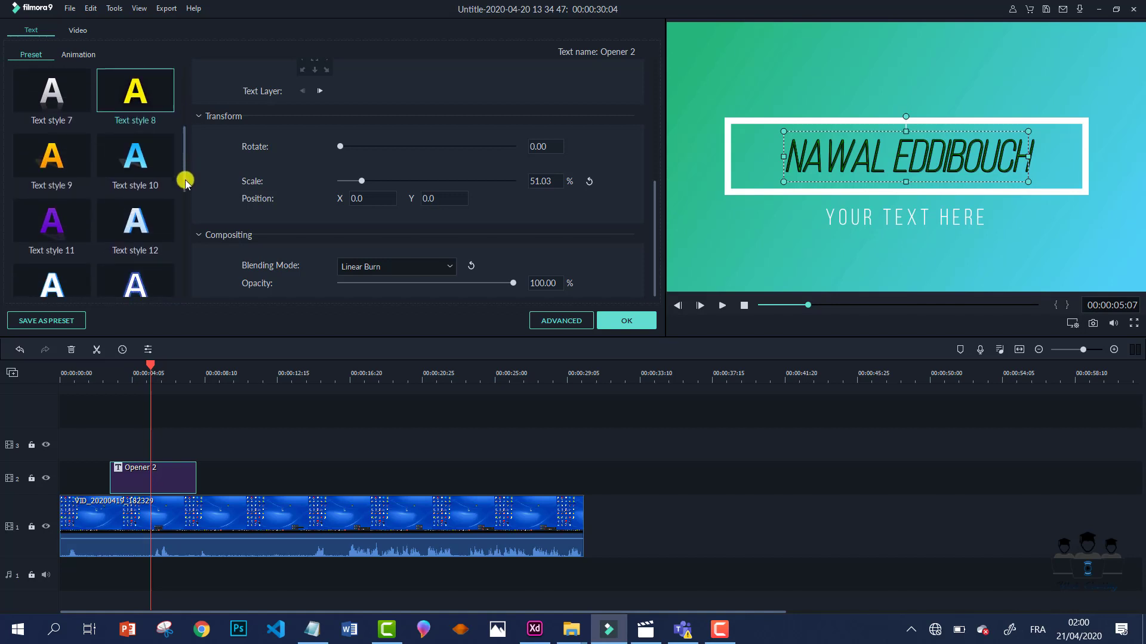
pyautogui.click(52, 156)
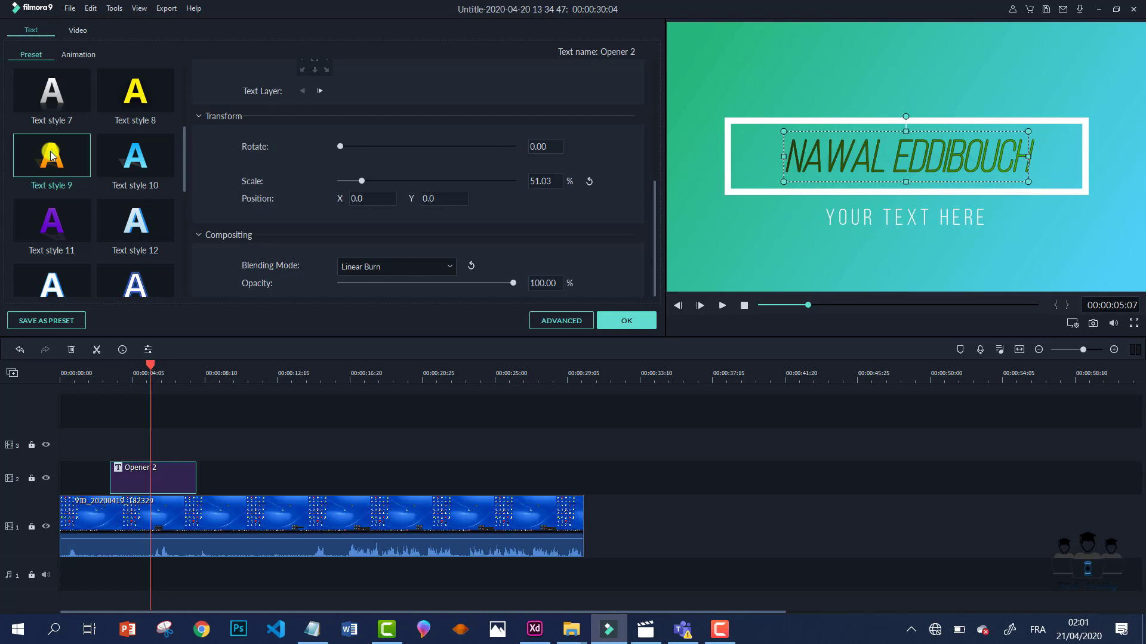
pyautogui.click(52, 223)
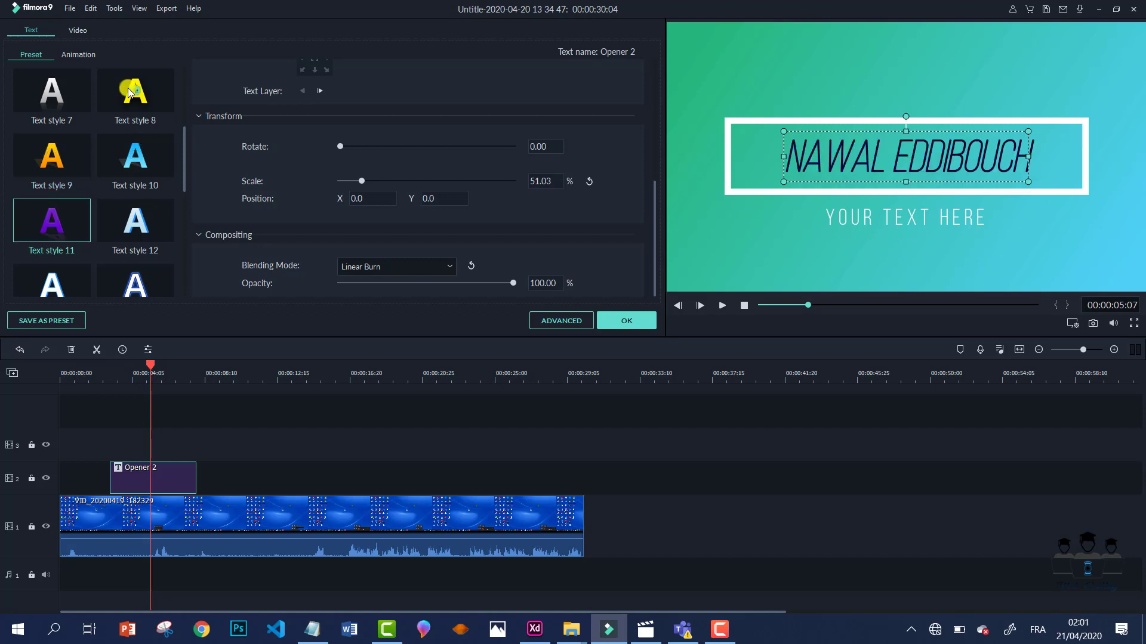
pyautogui.click(89, 56)
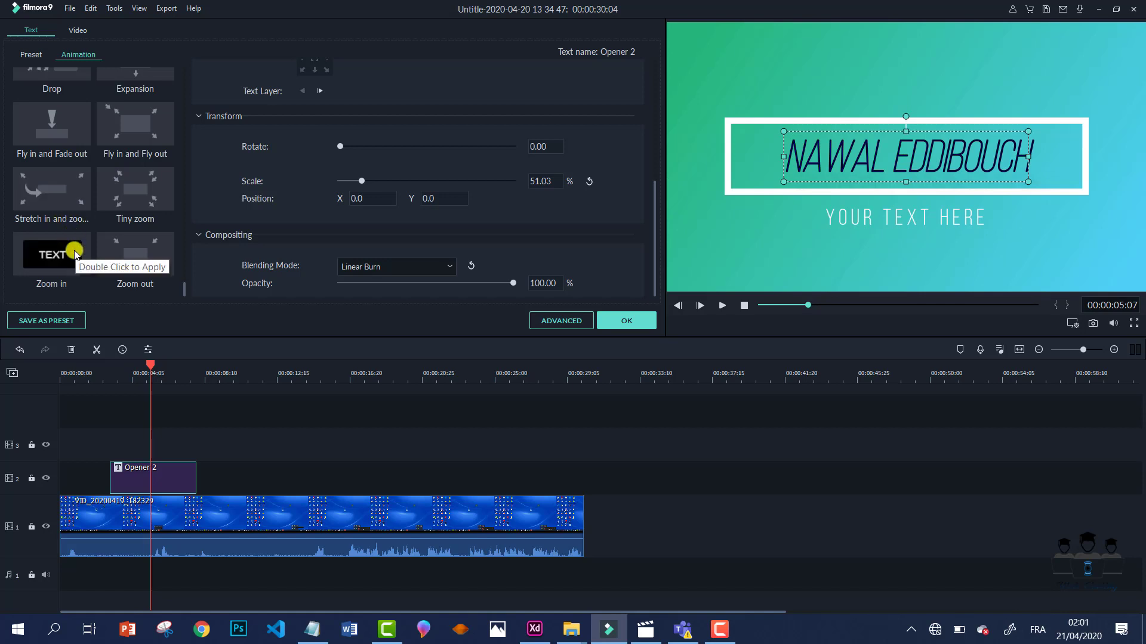
# - Apply the Stretch in and zoom animation and select the YOUR TEXT HERE subtitle
pyautogui.doubleClick(53, 191)
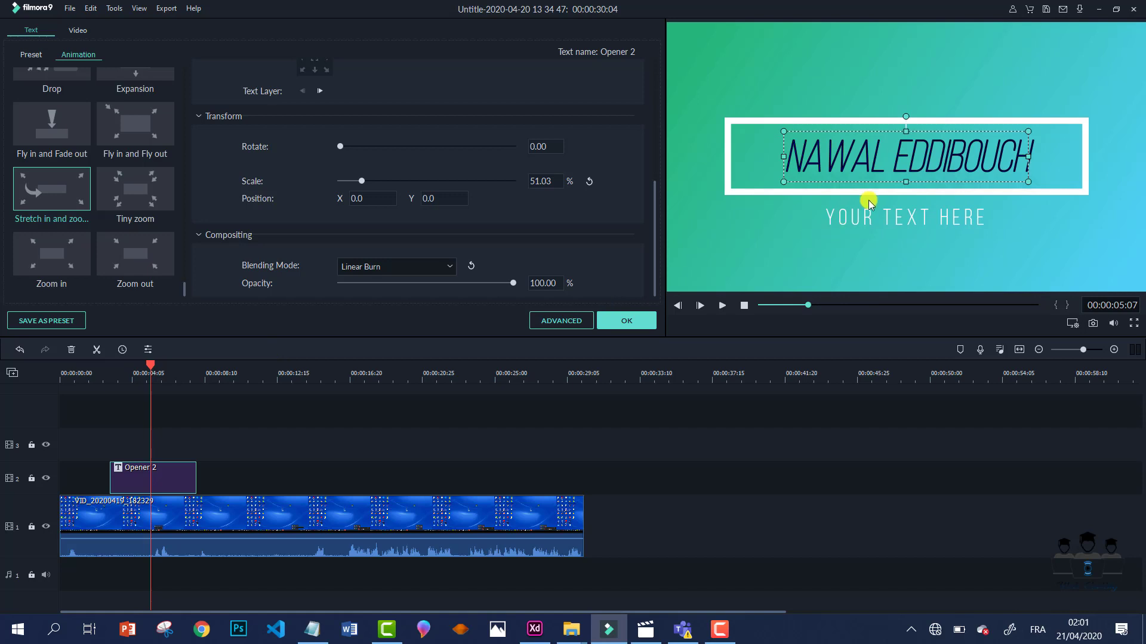
pyautogui.click(886, 218)
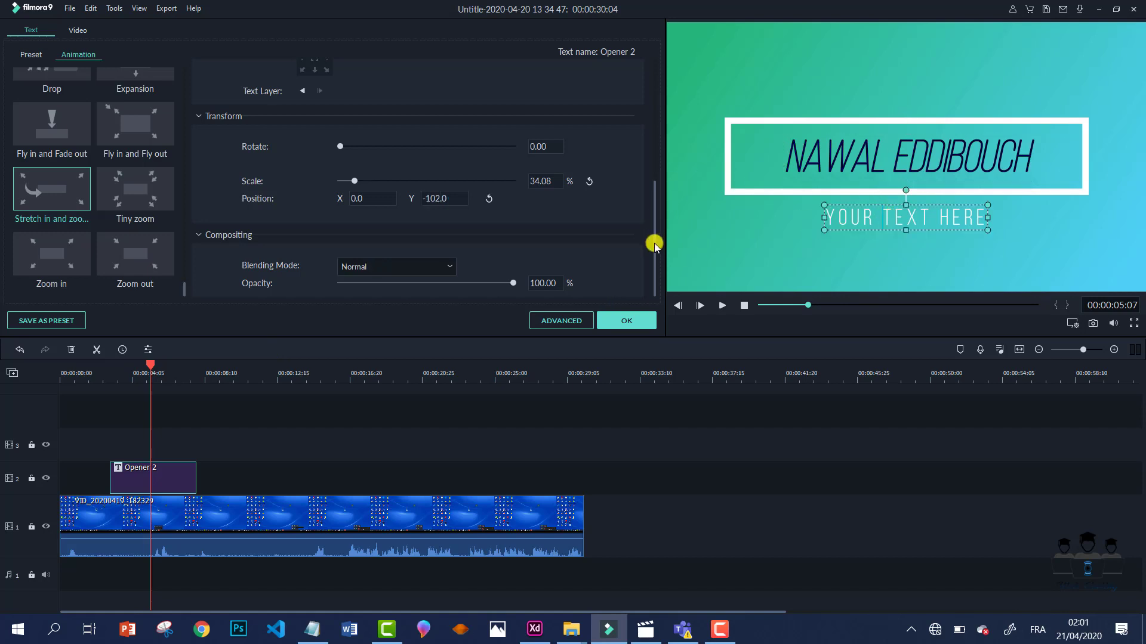
# - Replace the YOUR TEXT HERE subtitle text with 'Web Coding'
pyautogui.moveTo(654, 245); pyautogui.dragTo(631, 84)
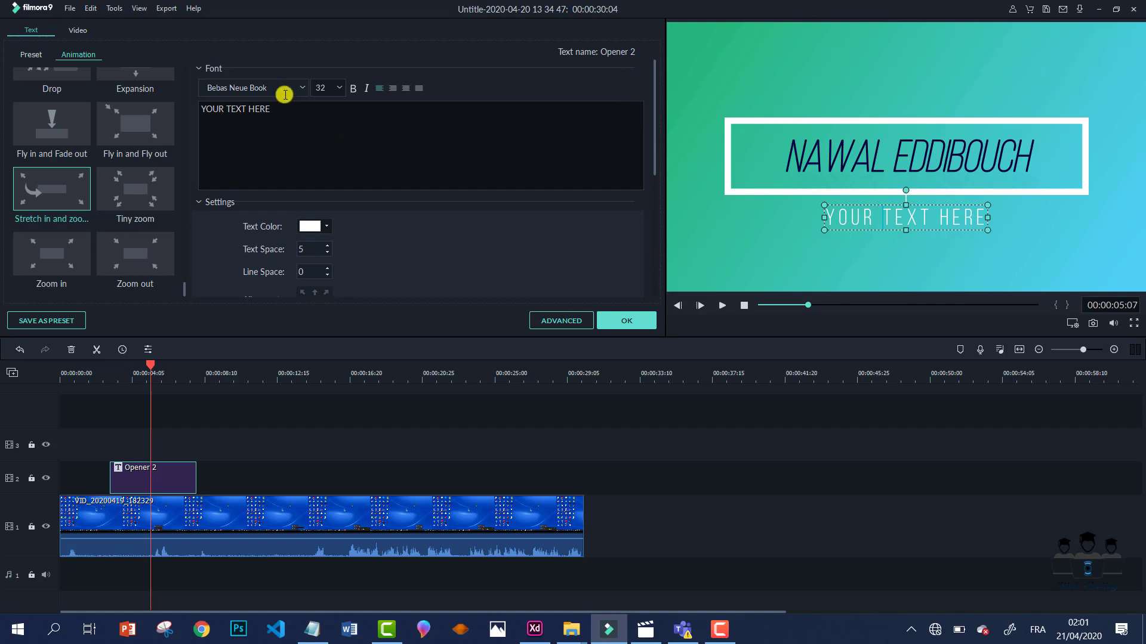
pyautogui.tripleClick(197, 111)
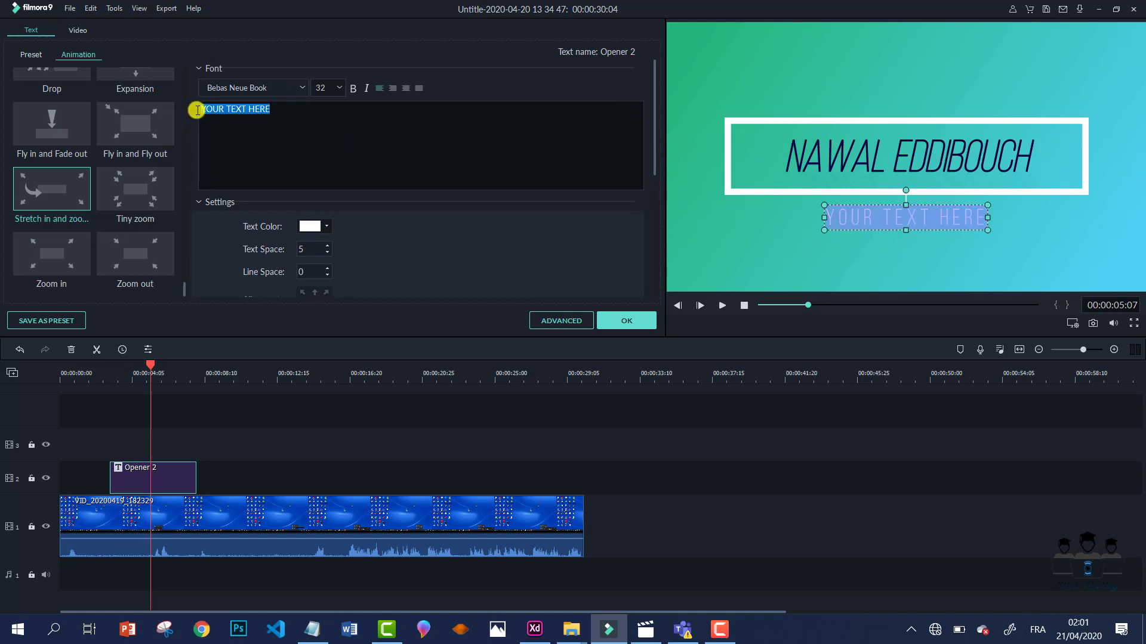
pyautogui.write('Web')
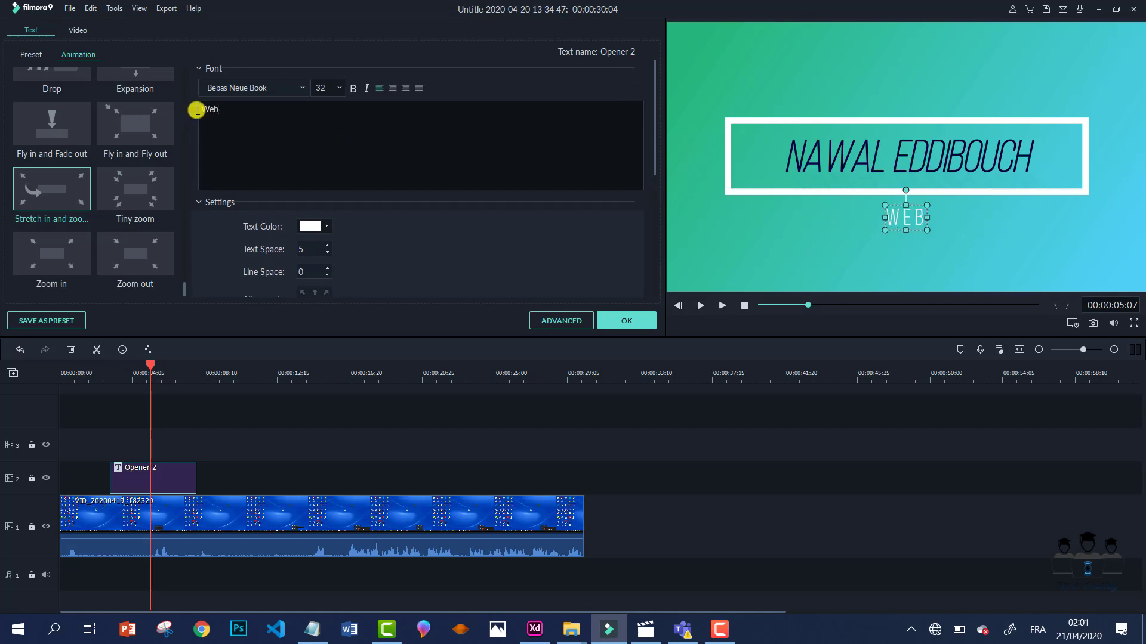
pyautogui.write(' Coding')
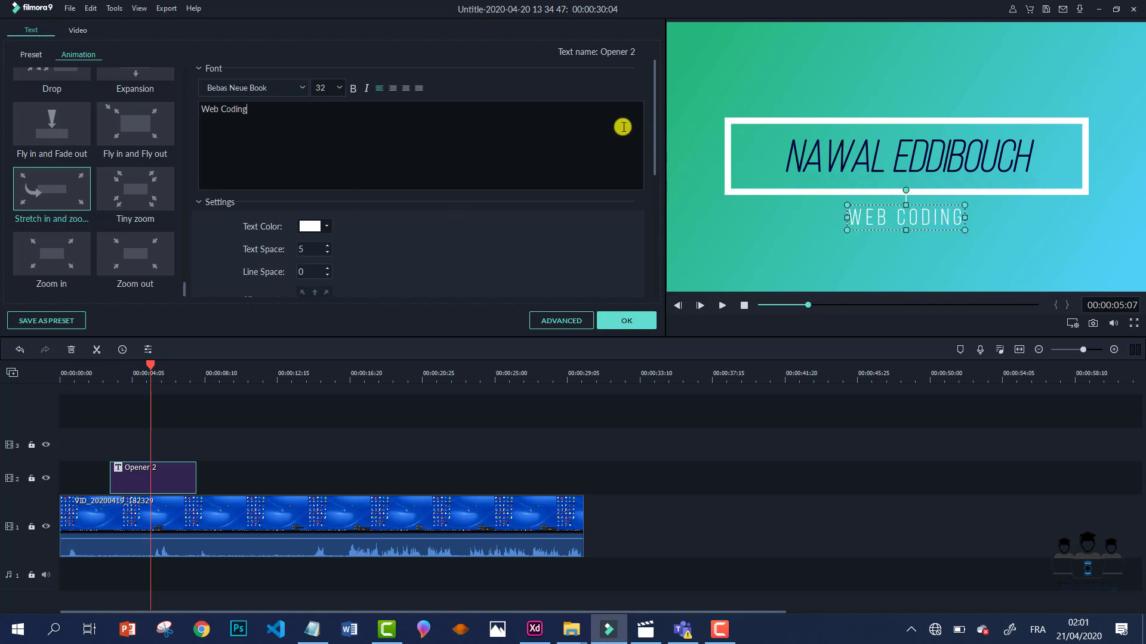
pyautogui.moveTo(654, 125); pyautogui.dragTo(657, 308)
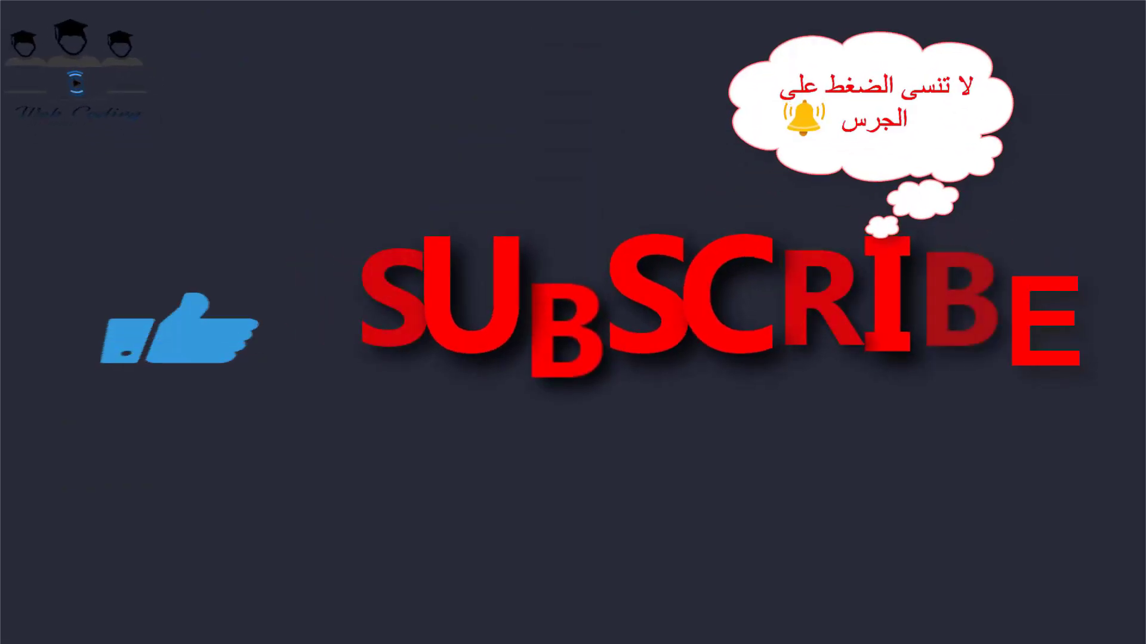